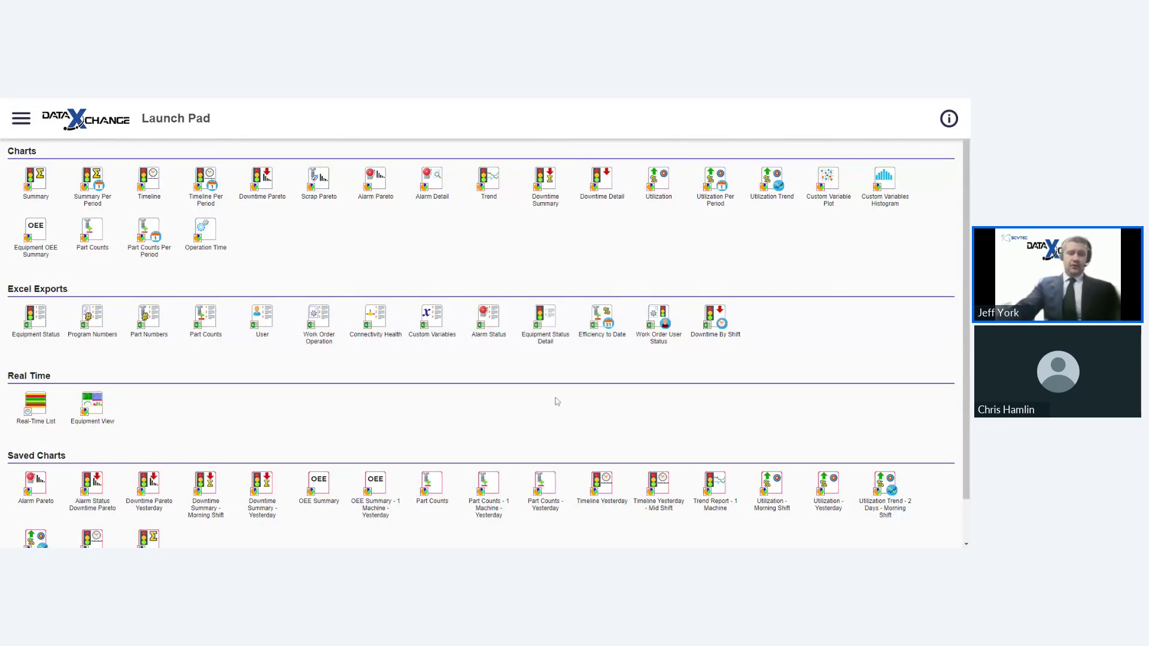
# Set up the Equipment Status Summary Chart for Last Week (2/19–2/26/2023) with Morning, Mid and Night shifts.
pyautogui.scroll(-2, 557, 400)
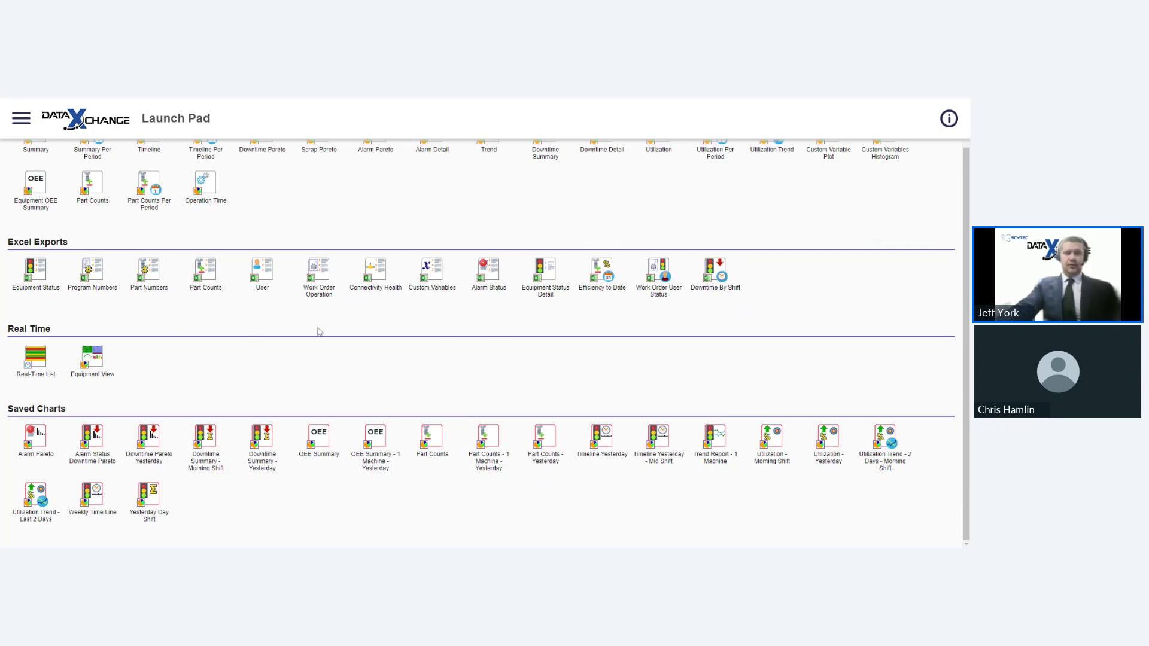
pyautogui.scroll(1, 317, 333)
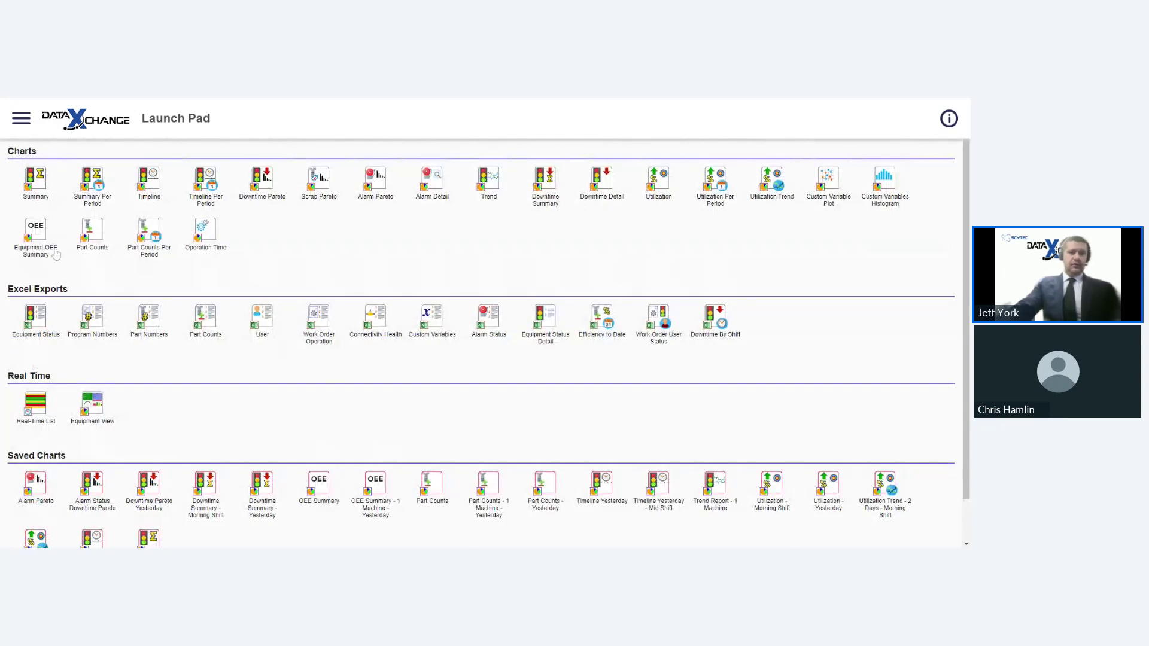
pyautogui.click(39, 190)
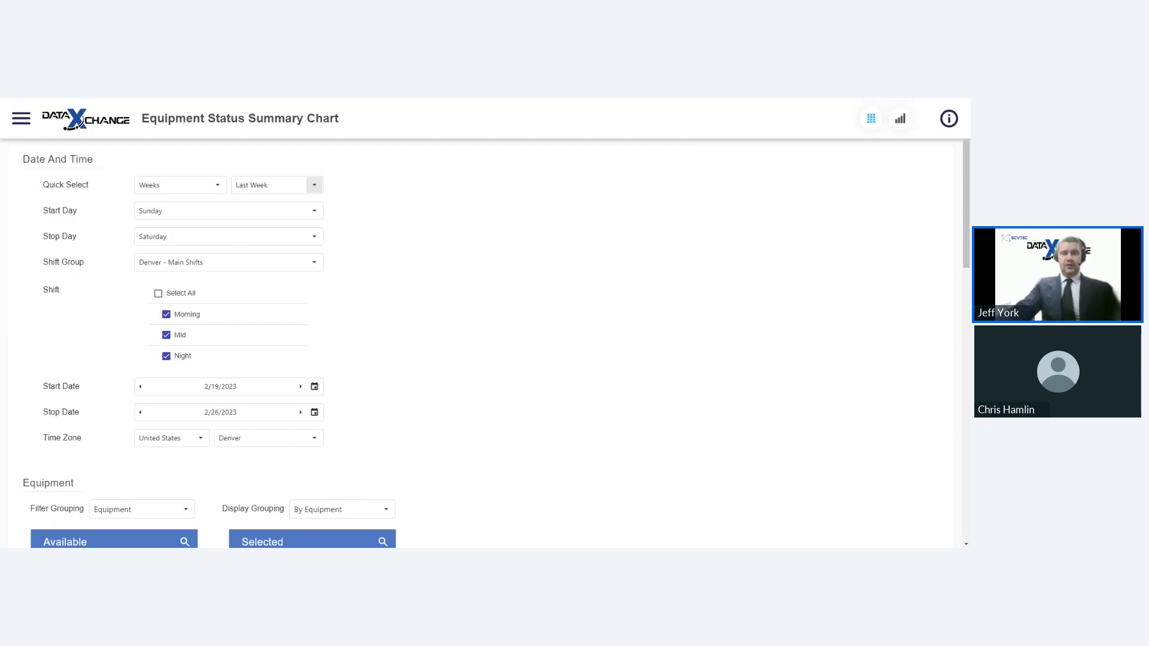
pyautogui.click(314, 184)
pyautogui.click(248, 223)
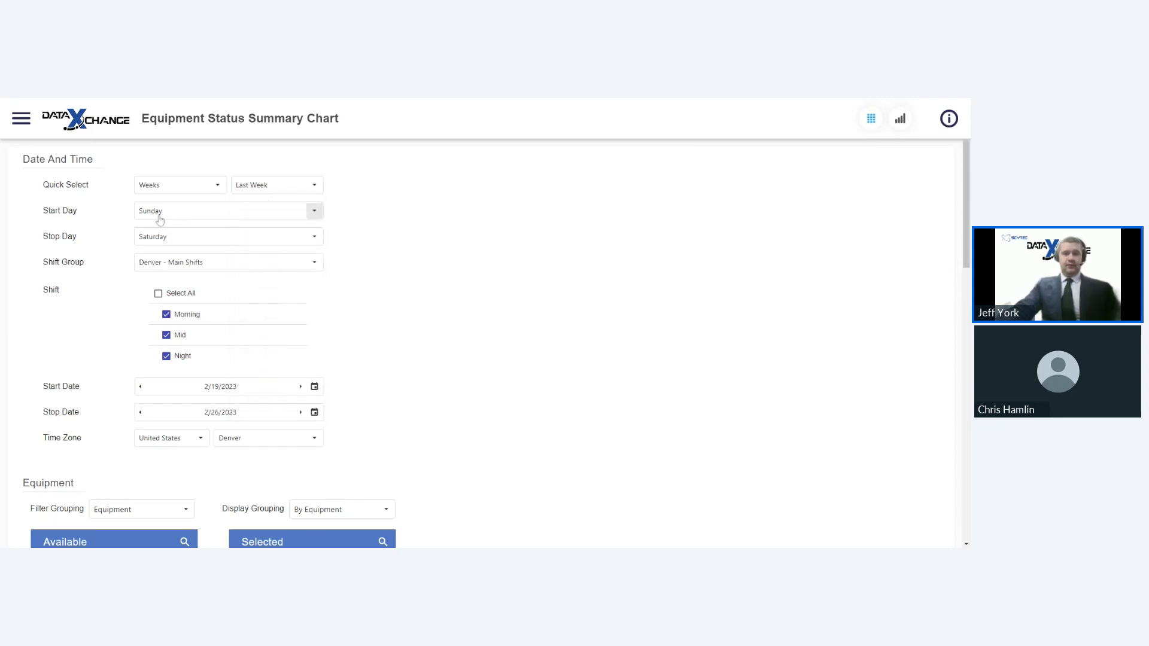
pyautogui.click(159, 293)
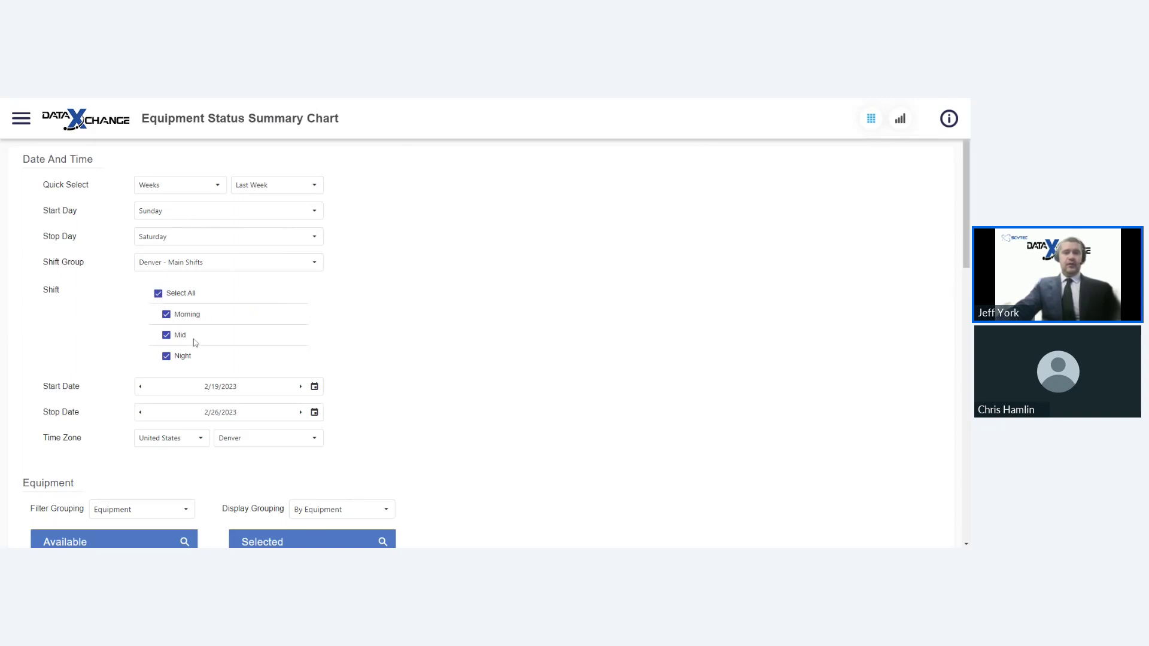
pyautogui.scroll(-1, 295, 357)
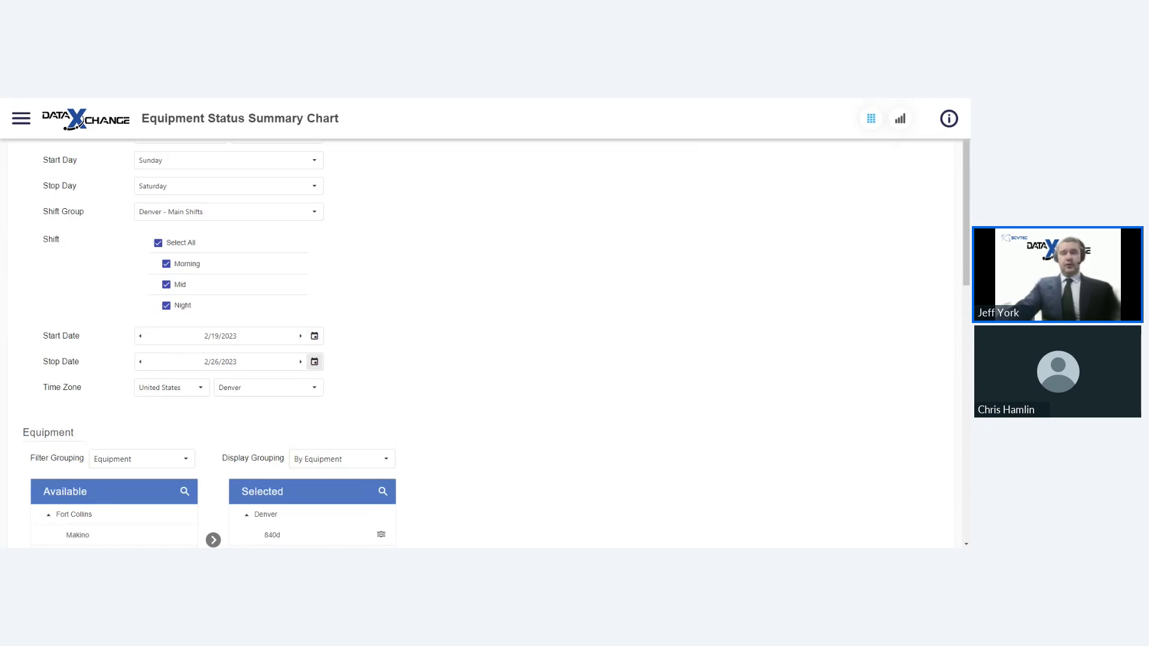
pyautogui.scroll(-4, 474, 341)
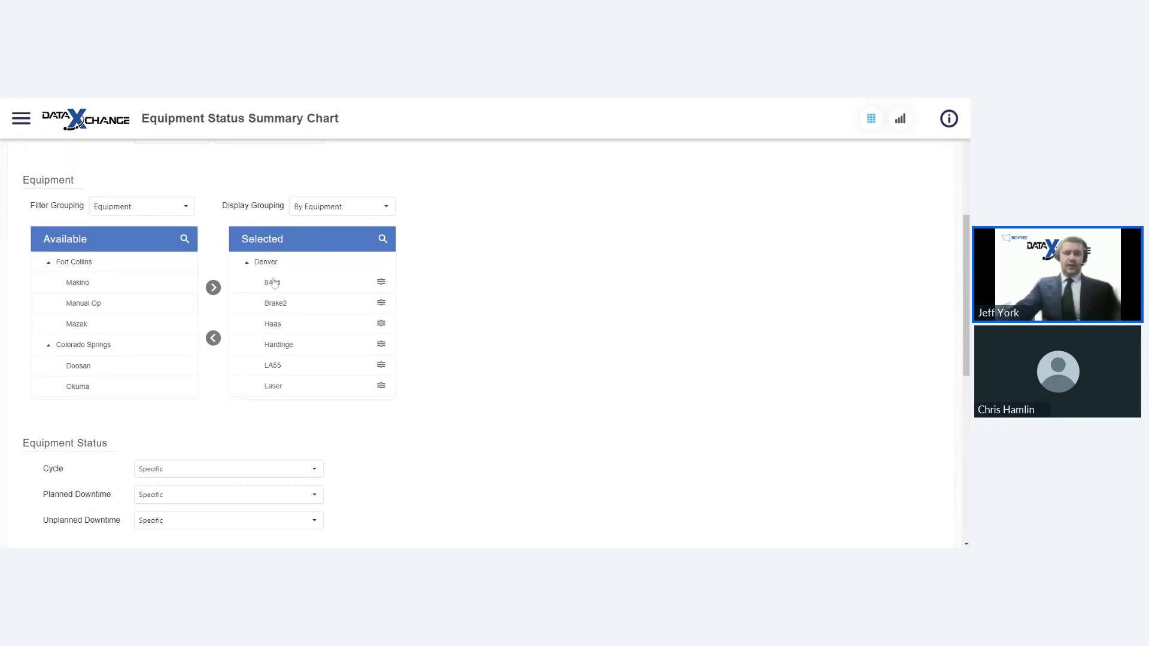
pyautogui.scroll(-5, 304, 282)
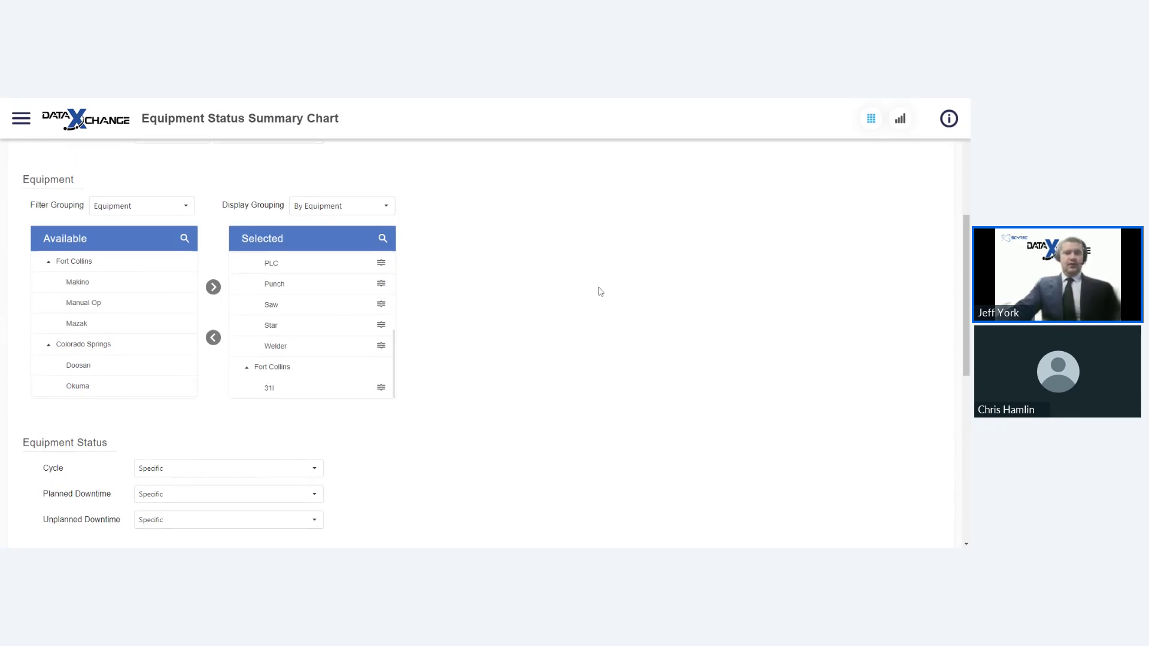
pyautogui.scroll(-2, 593, 299)
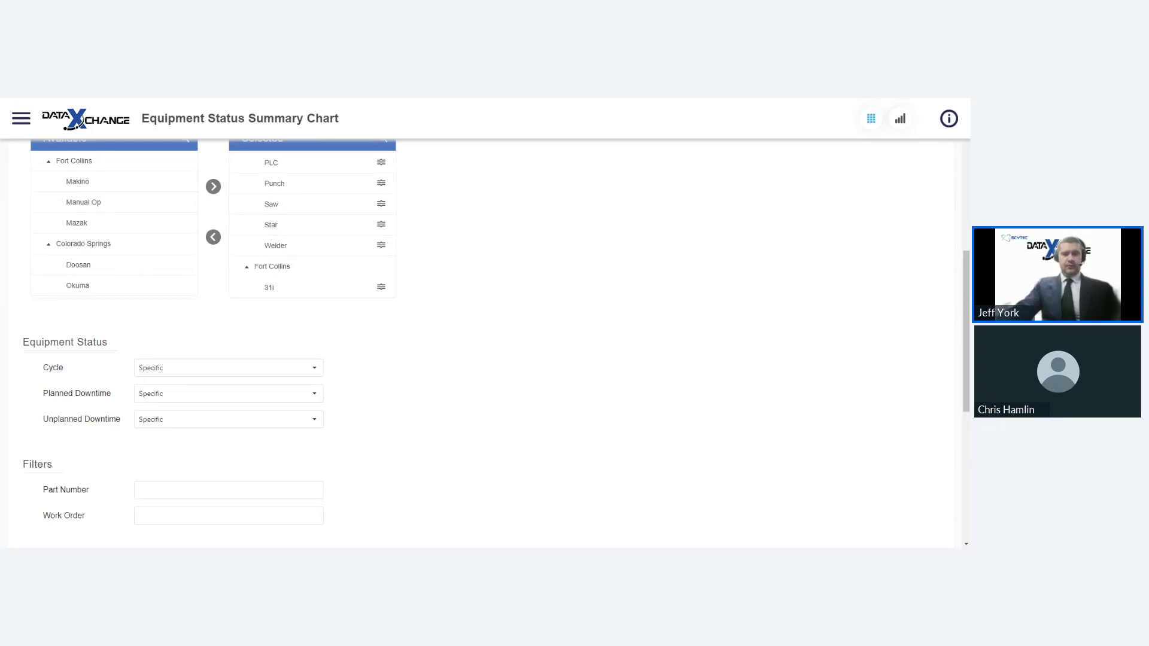
pyautogui.click(210, 372)
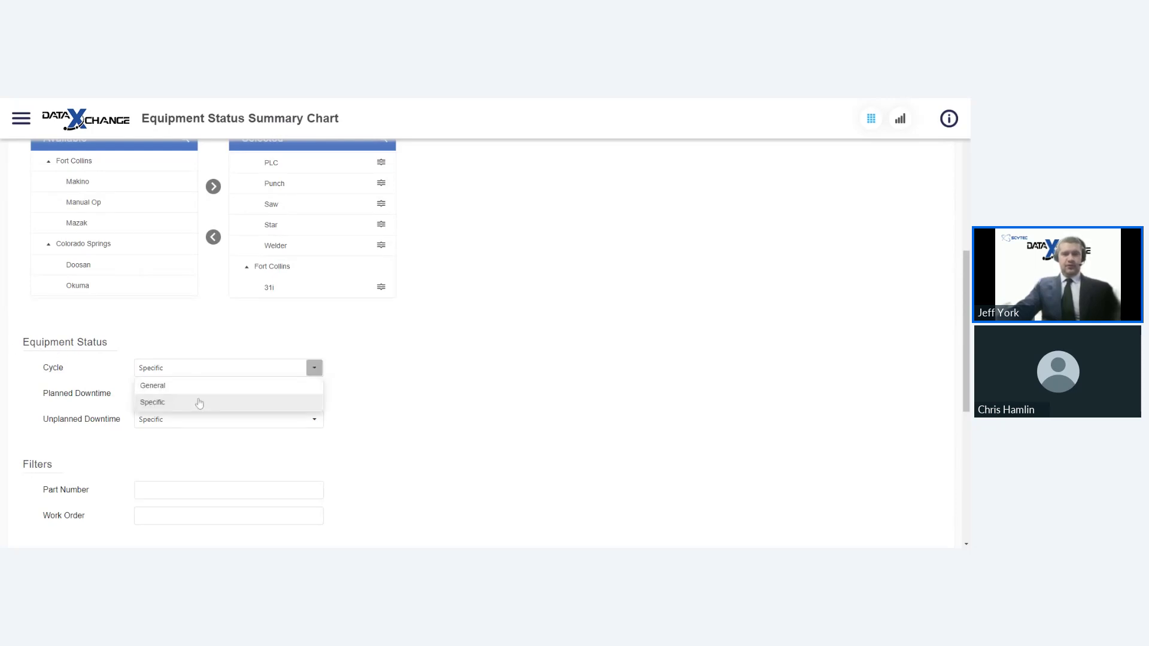
pyautogui.click(453, 366)
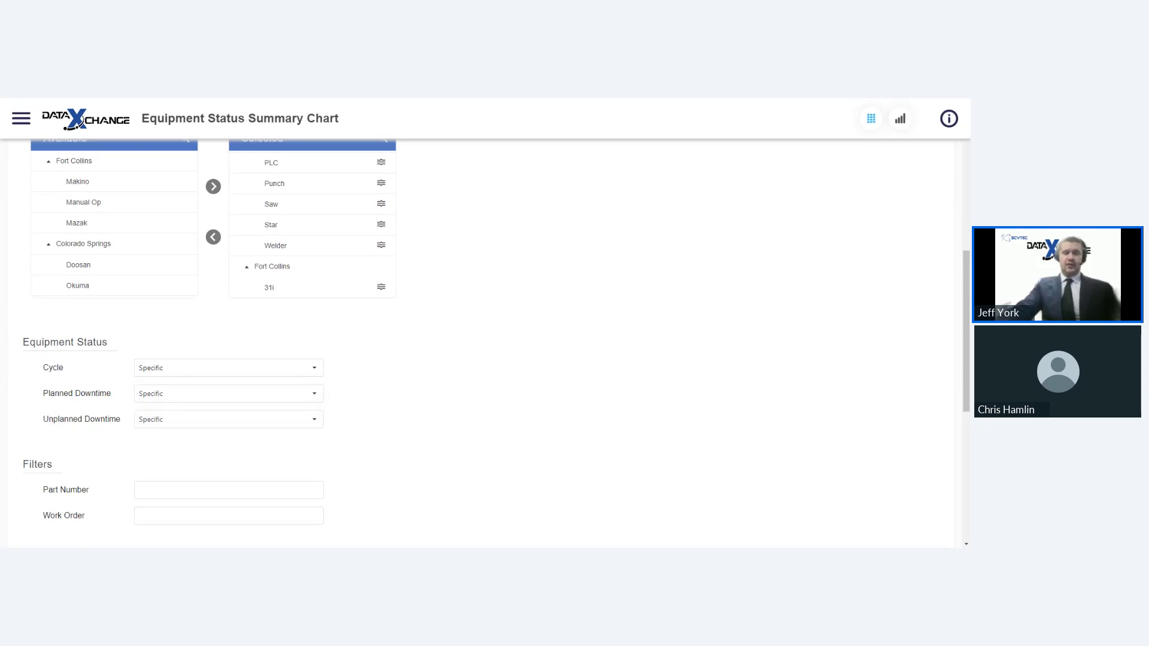
pyautogui.scroll(-3, 445, 367)
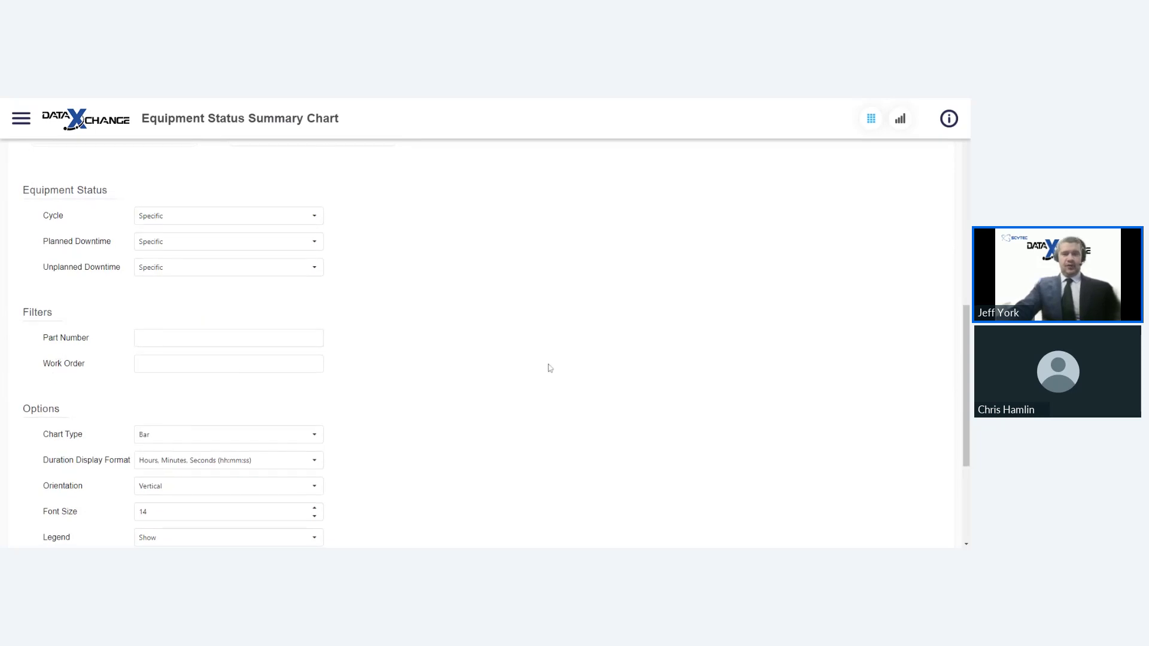
pyautogui.scroll(-2, 547, 366)
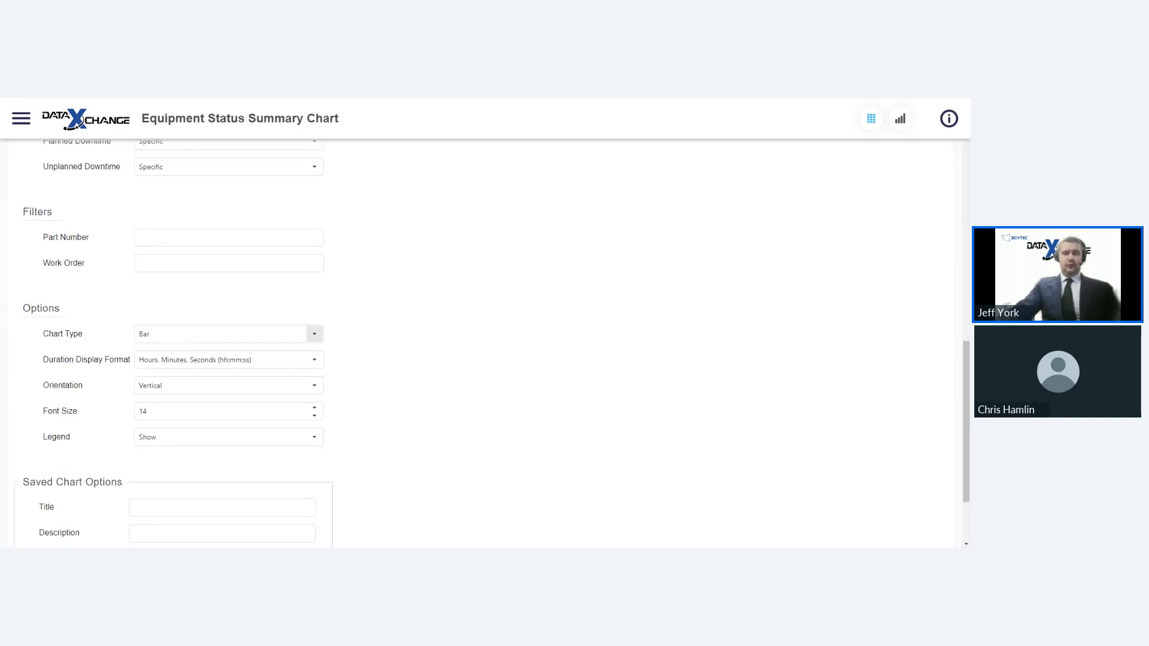
pyautogui.click(196, 340)
pyautogui.click(469, 311)
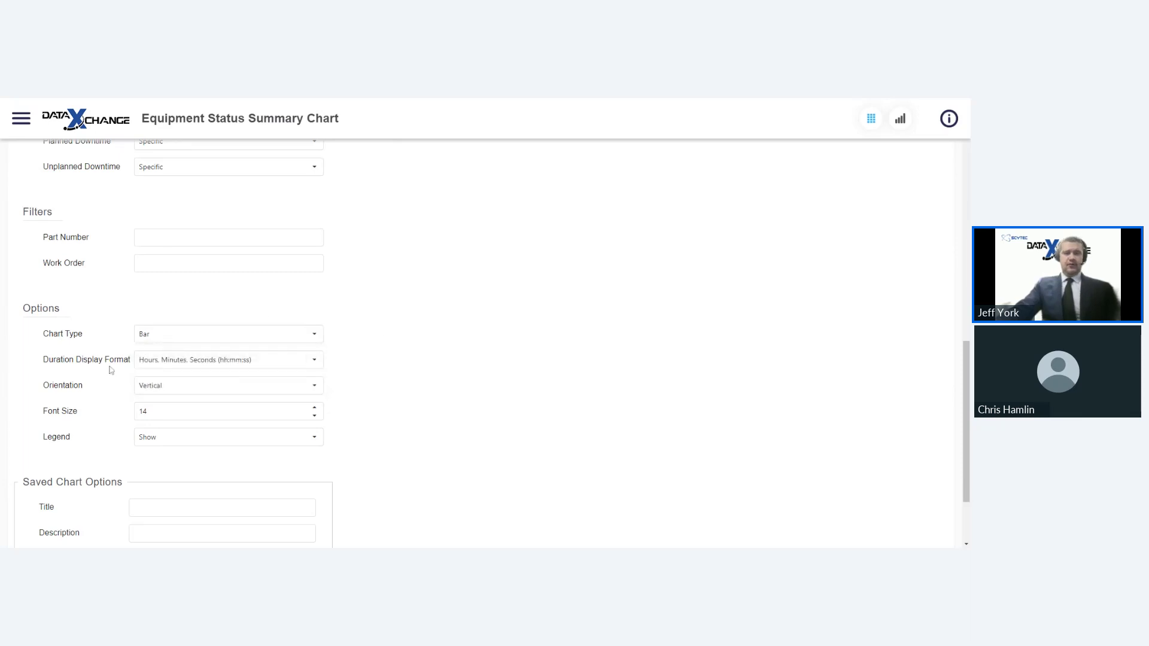
pyautogui.scroll(10, 605, 353)
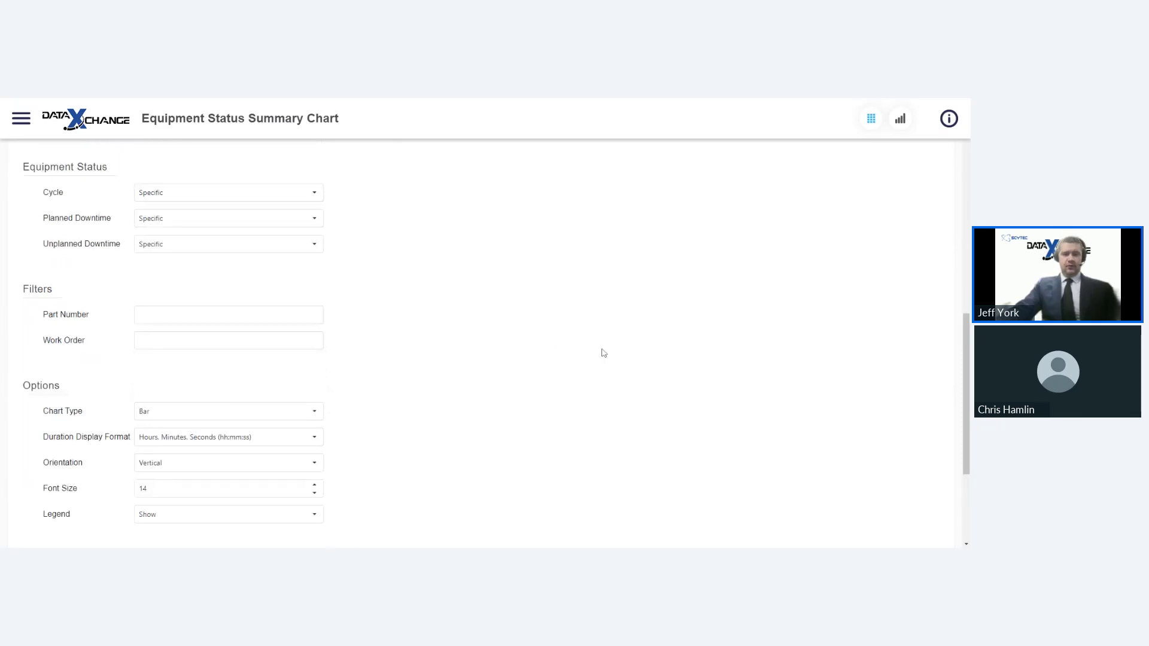
pyautogui.scroll(1, 604, 353)
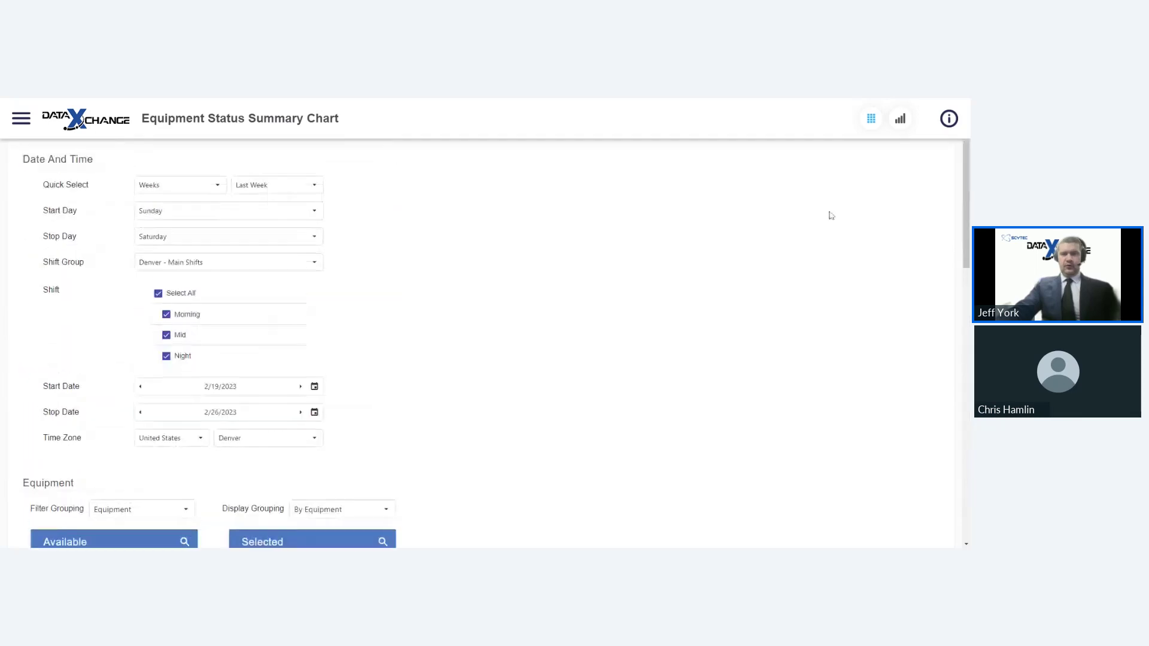
pyautogui.click(901, 122)
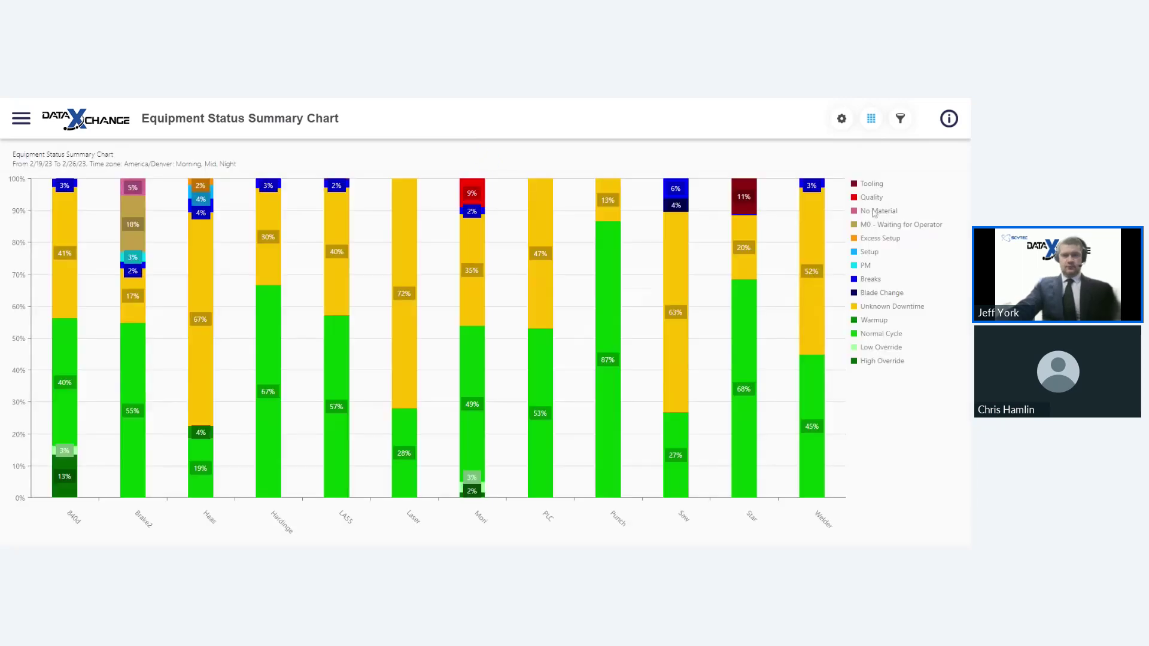
pyautogui.moveTo(553, 308)
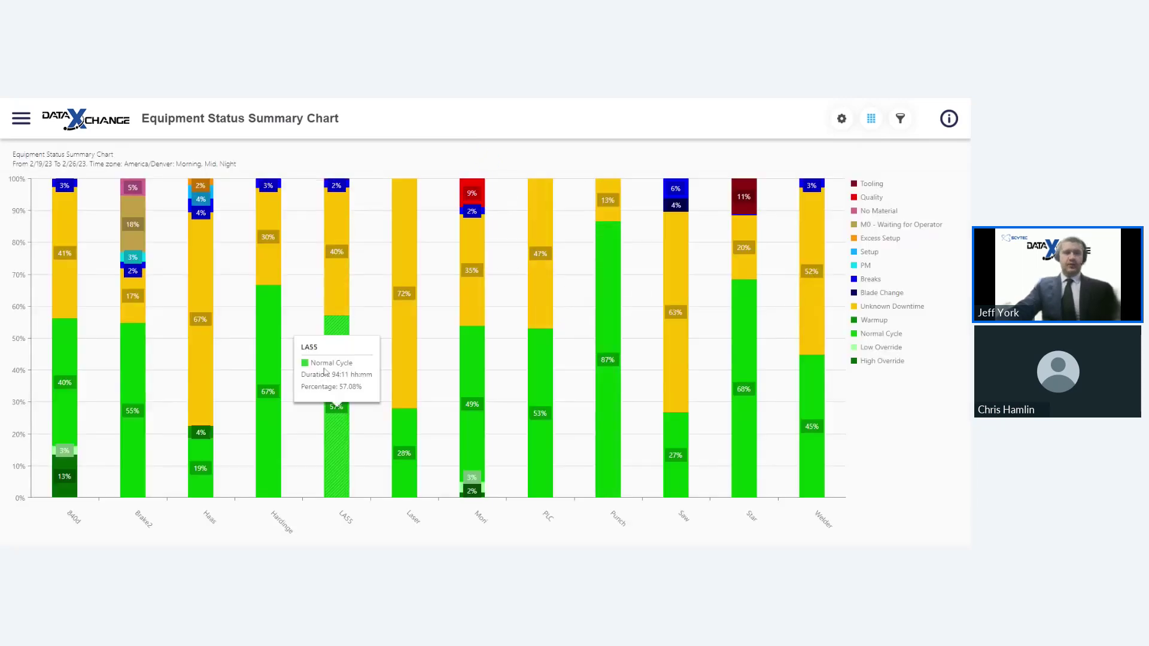
pyautogui.moveTo(283, 398)
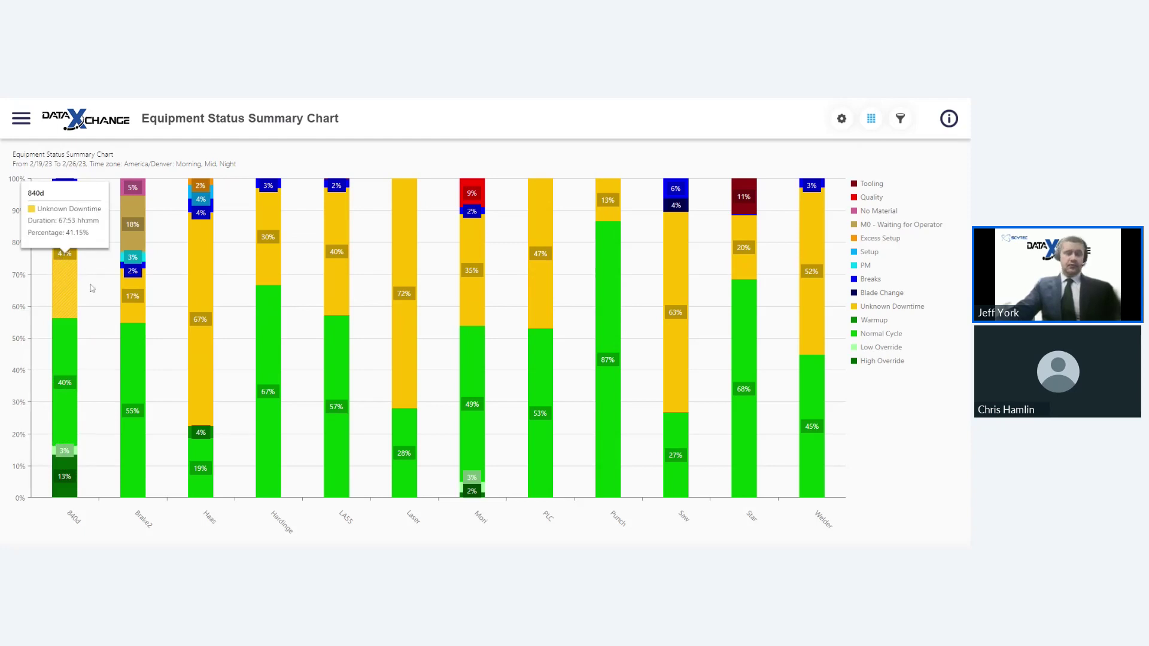
pyautogui.moveTo(104, 290)
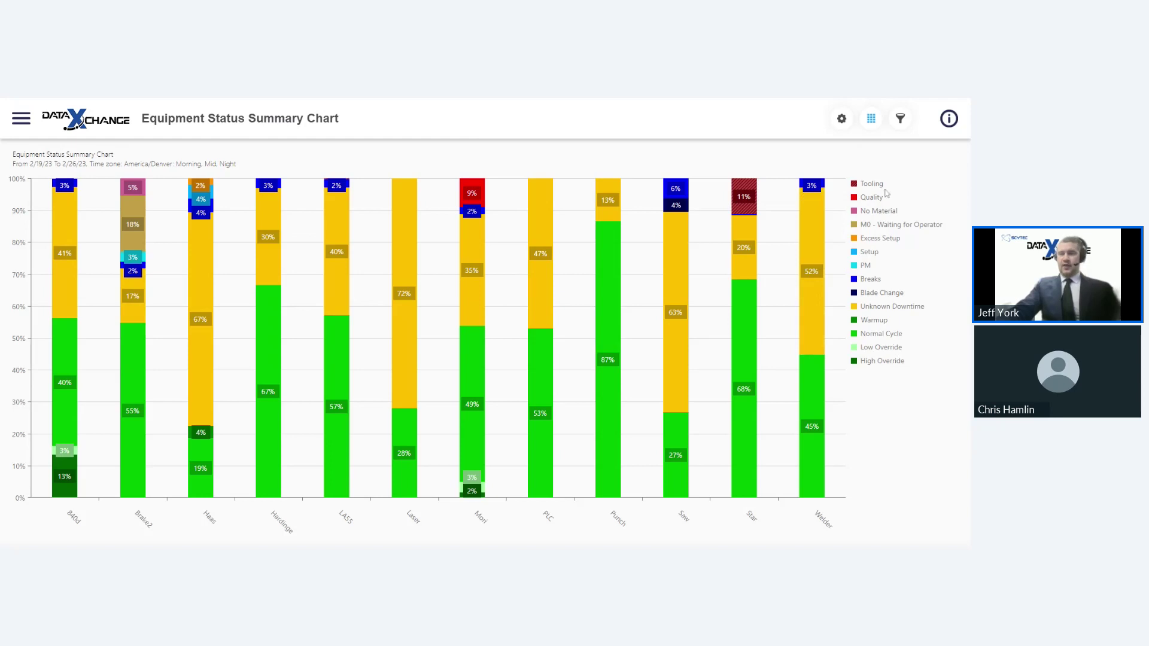
pyautogui.moveTo(296, 243)
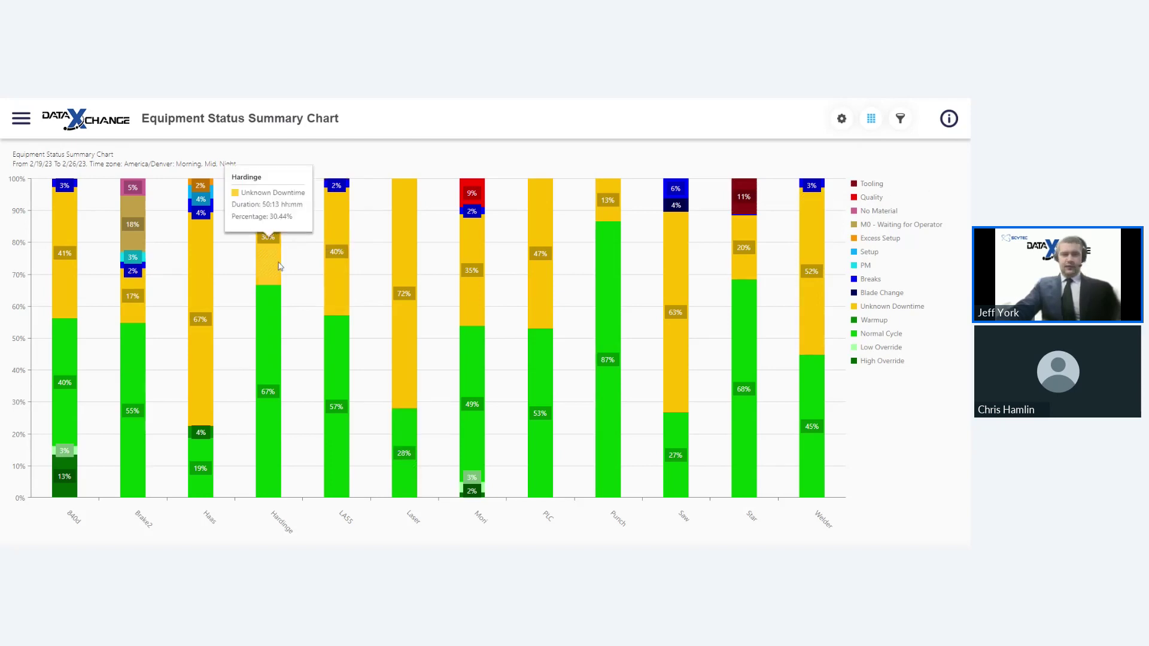
pyautogui.moveTo(278, 190)
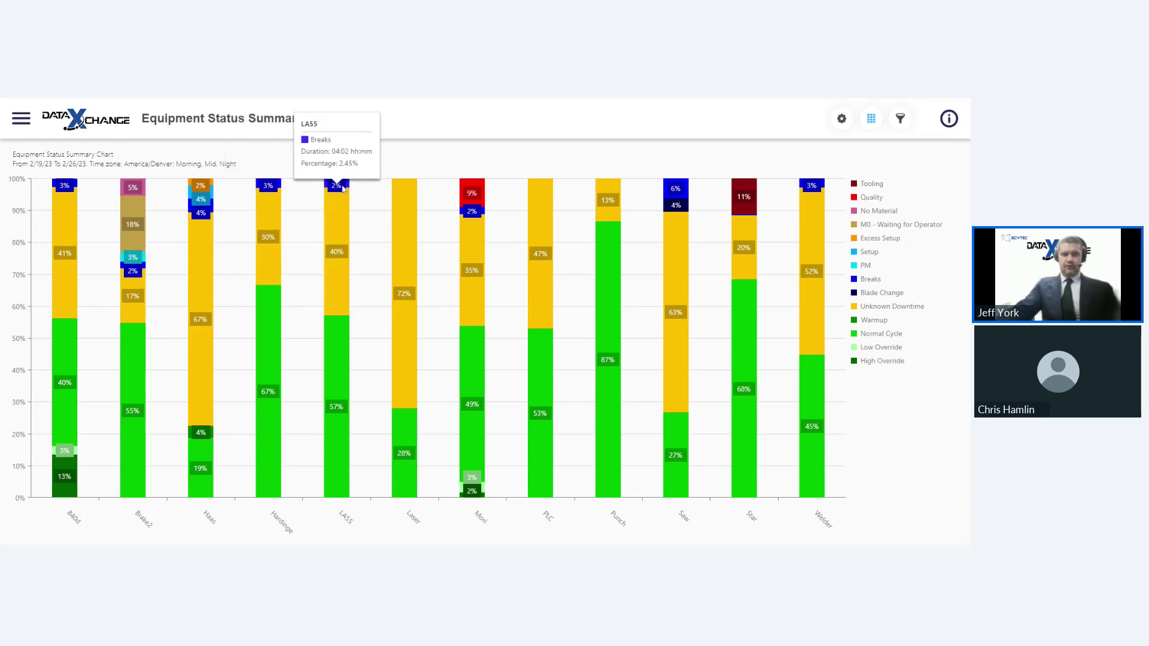
pyautogui.moveTo(464, 188)
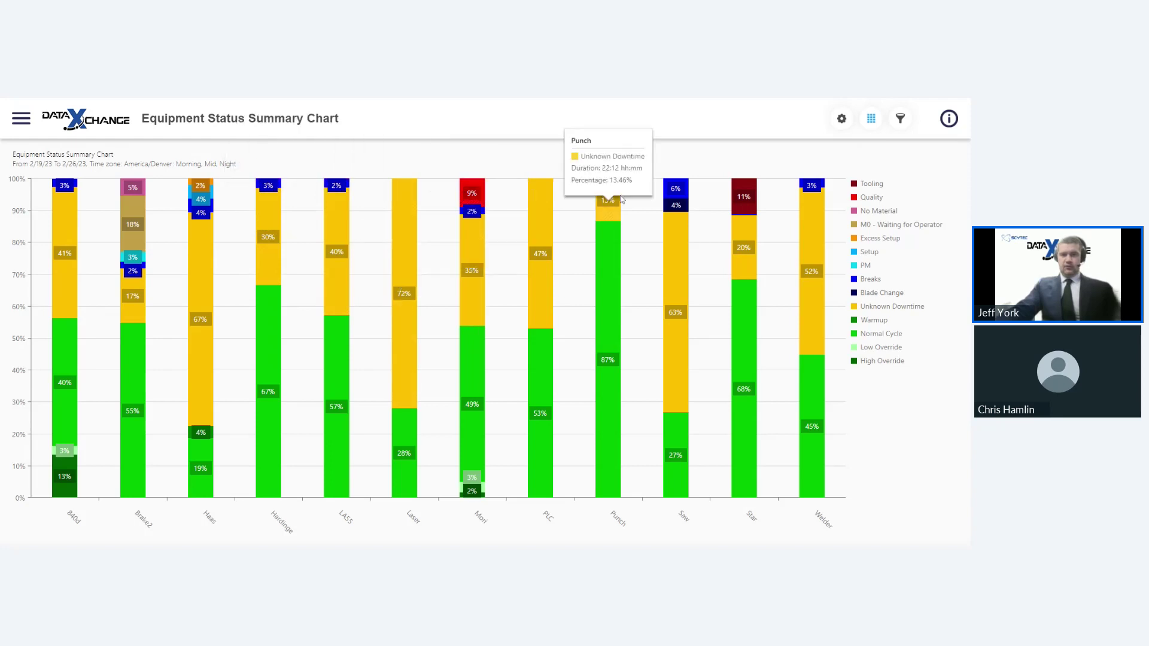
pyautogui.moveTo(674, 211)
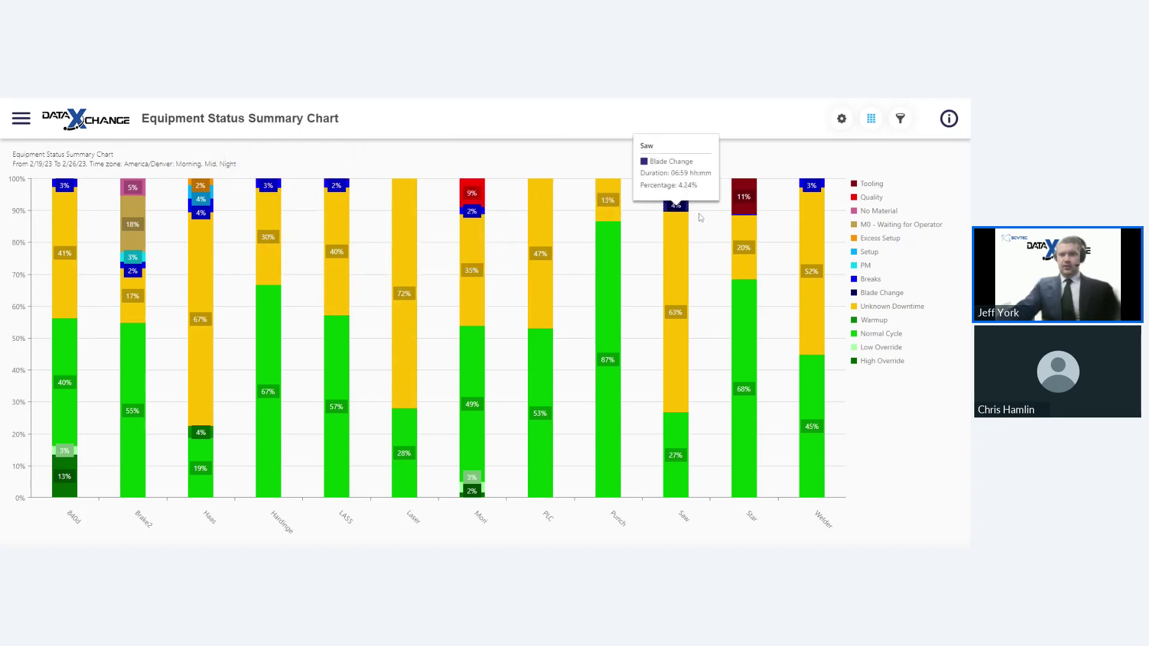
pyautogui.moveTo(733, 218)
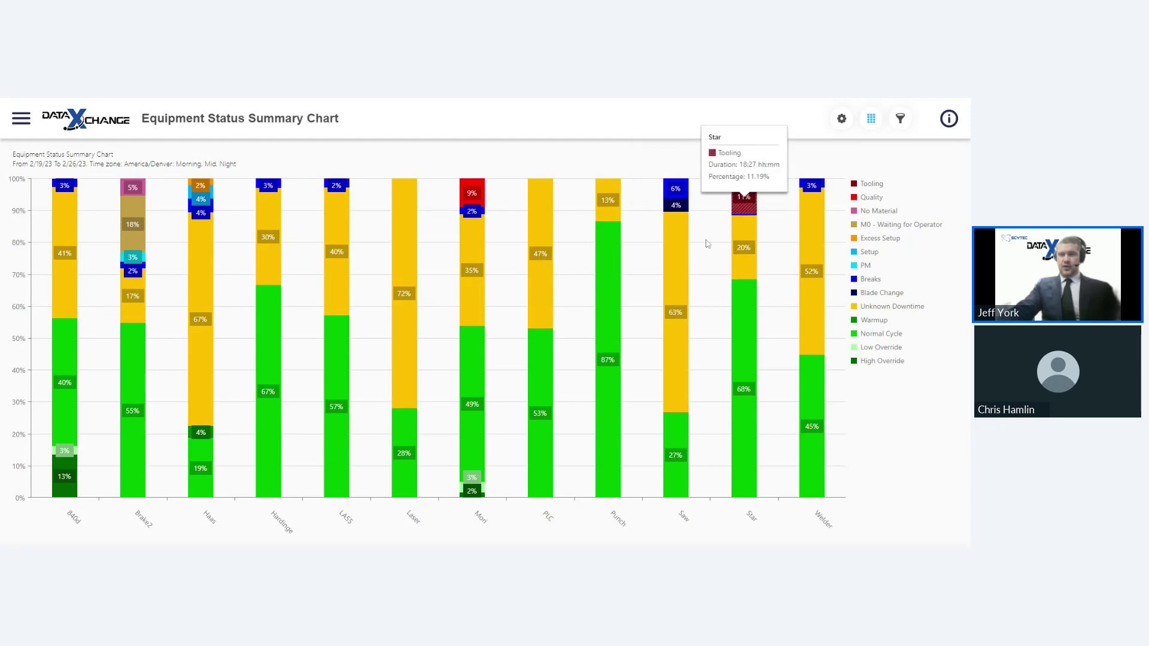
pyautogui.click(903, 119)
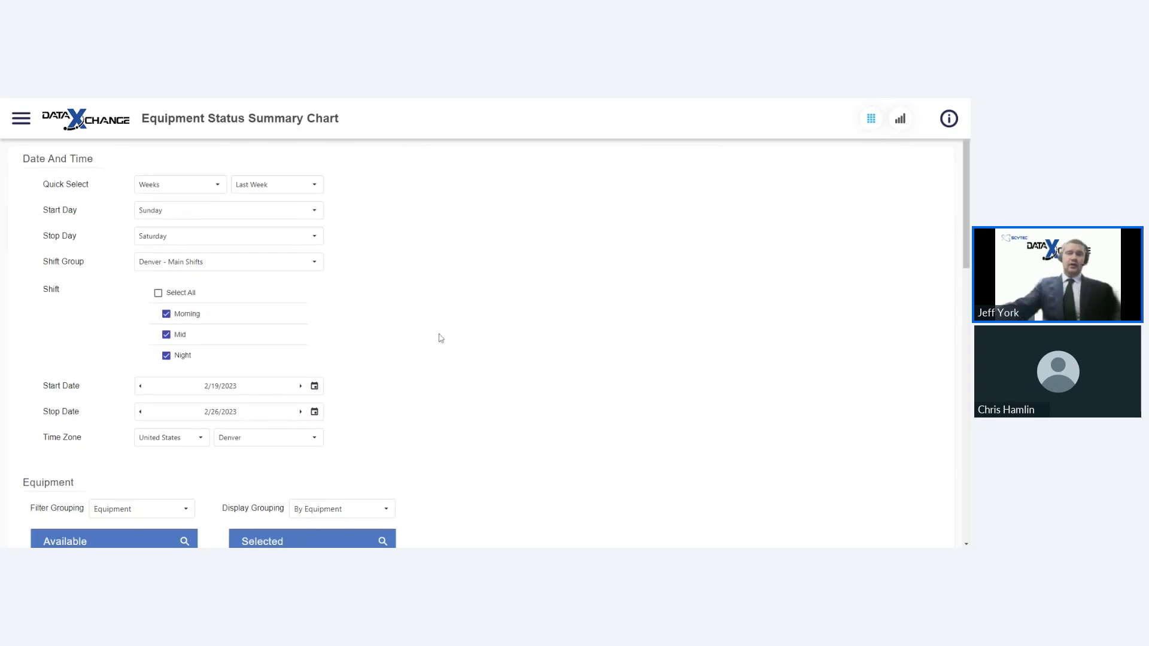
# Enter 'Last Week' as the title in Saved Chart Options.
pyautogui.scroll(-10, 440, 338)
pyautogui.scroll(-4, 439, 338)
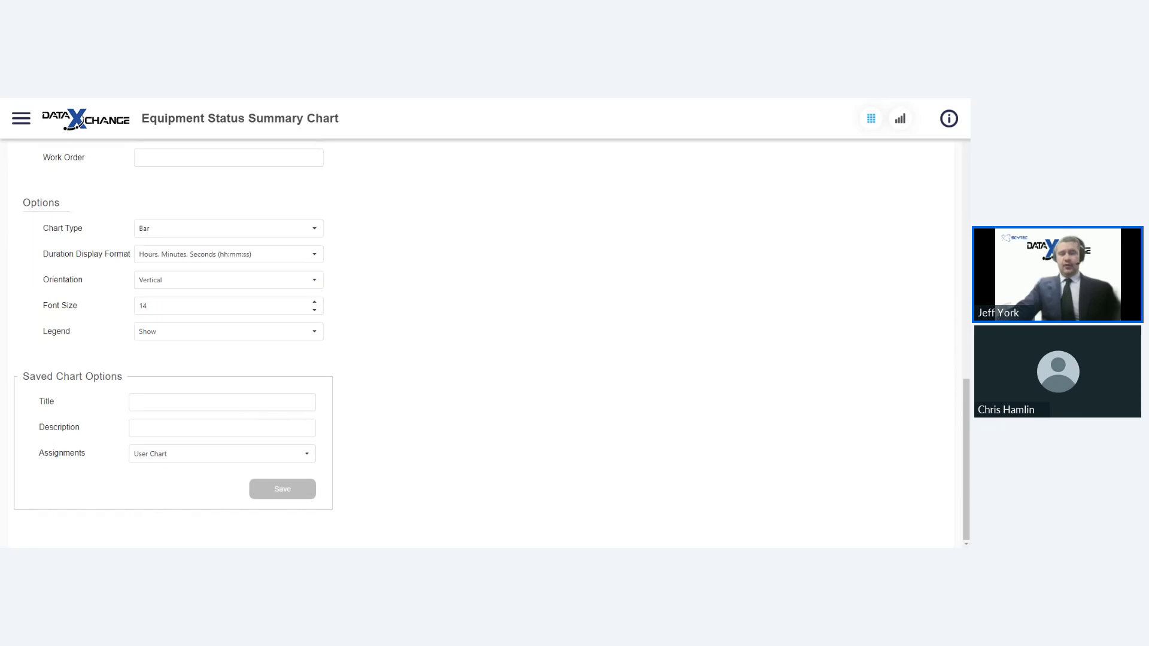
pyautogui.click(136, 403)
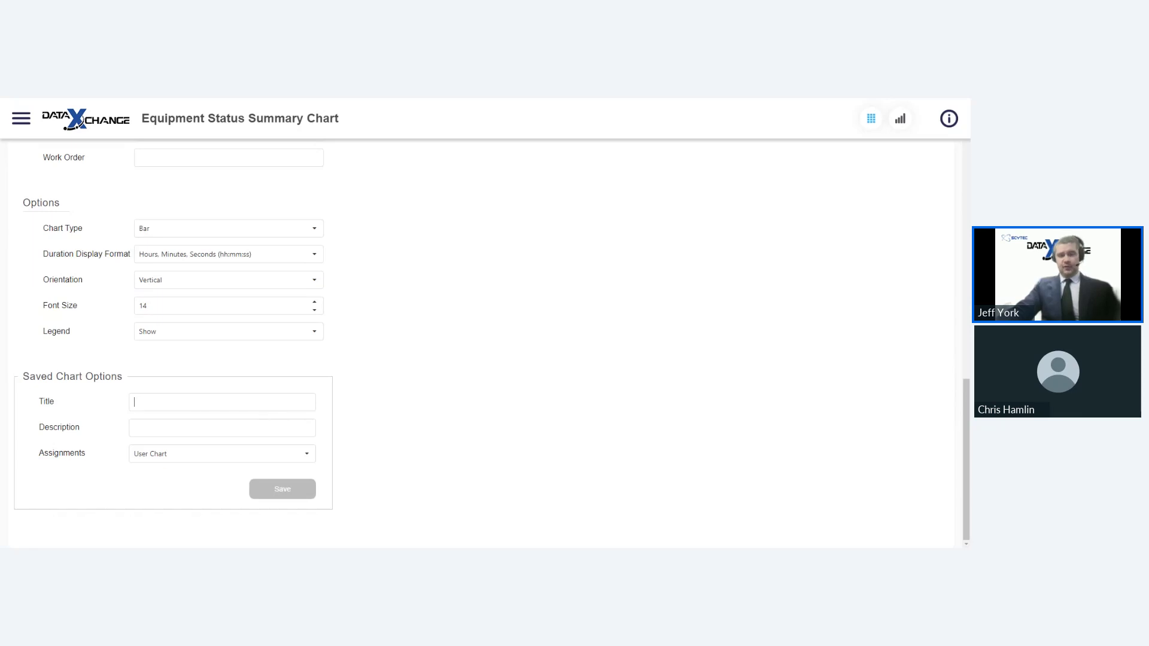
pyautogui.write('Last W')
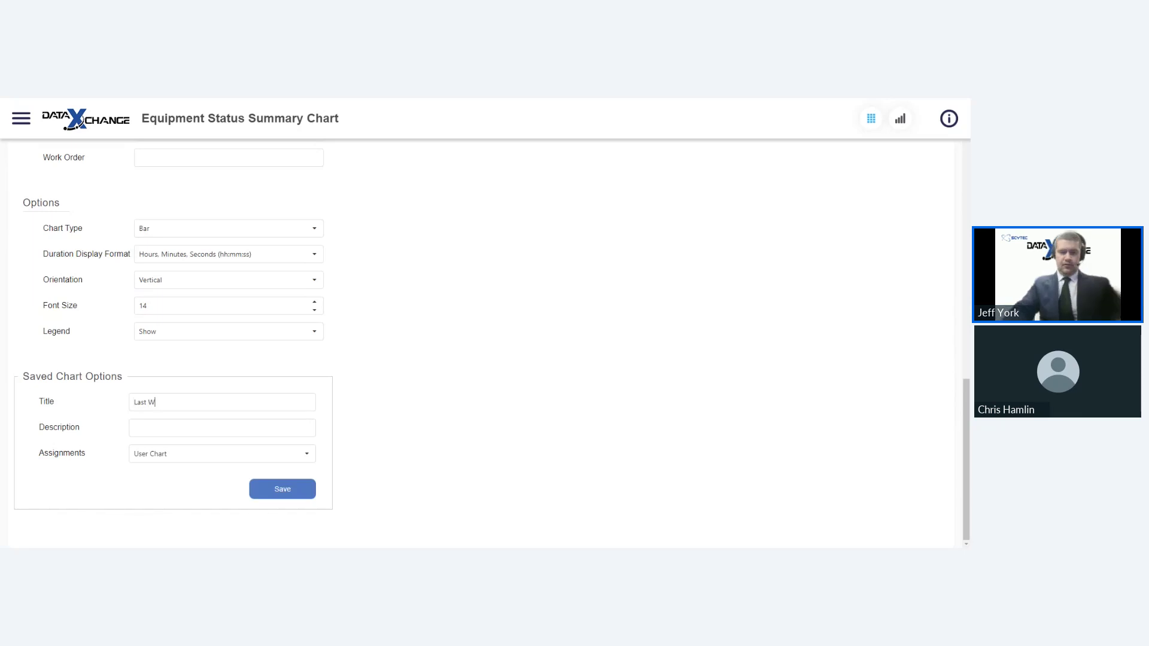
pyautogui.write('eek')
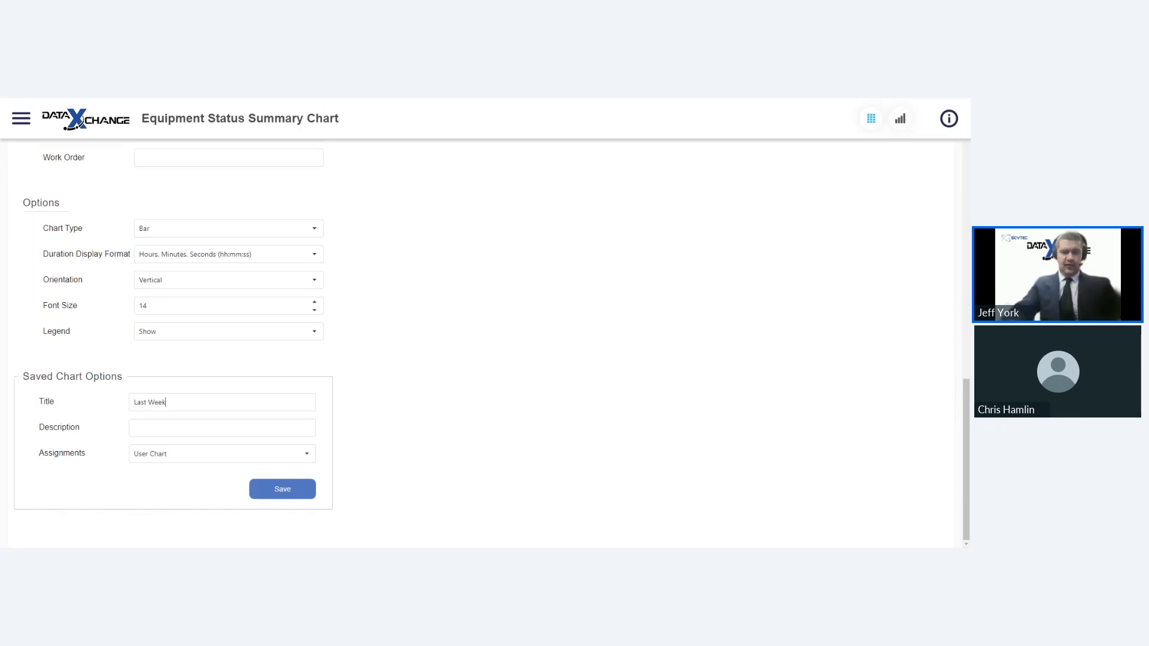
pyautogui.write('ESS')
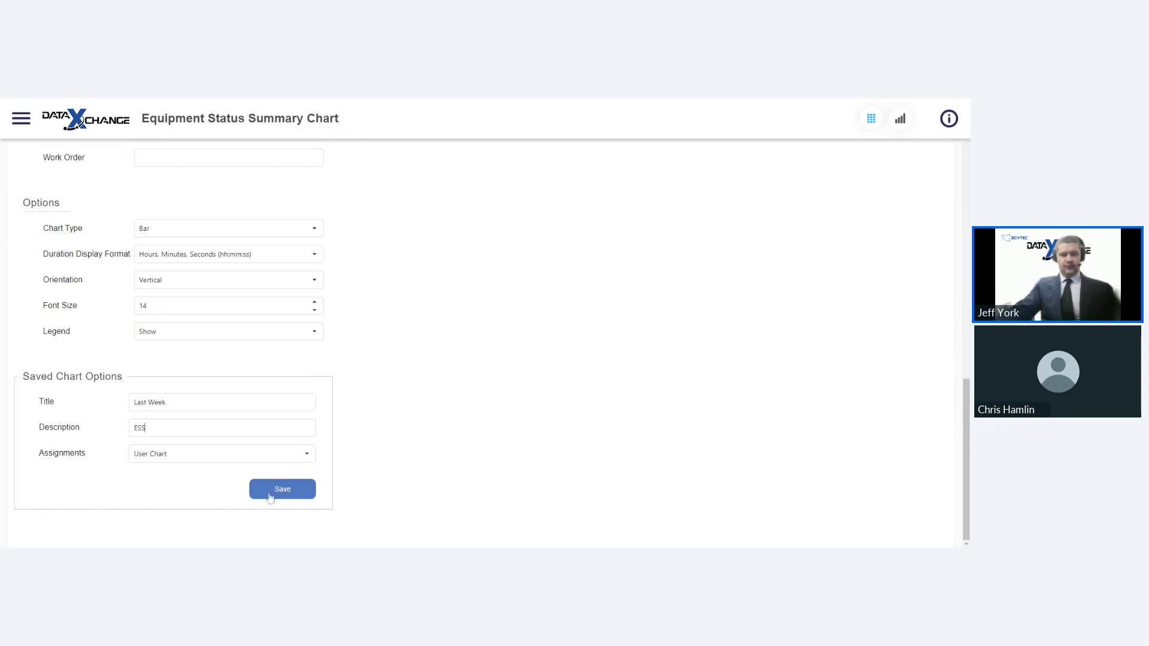
# Open the saved 'Yesterday Day Shift' chart from the Launch Pad.
pyautogui.click(21, 118)
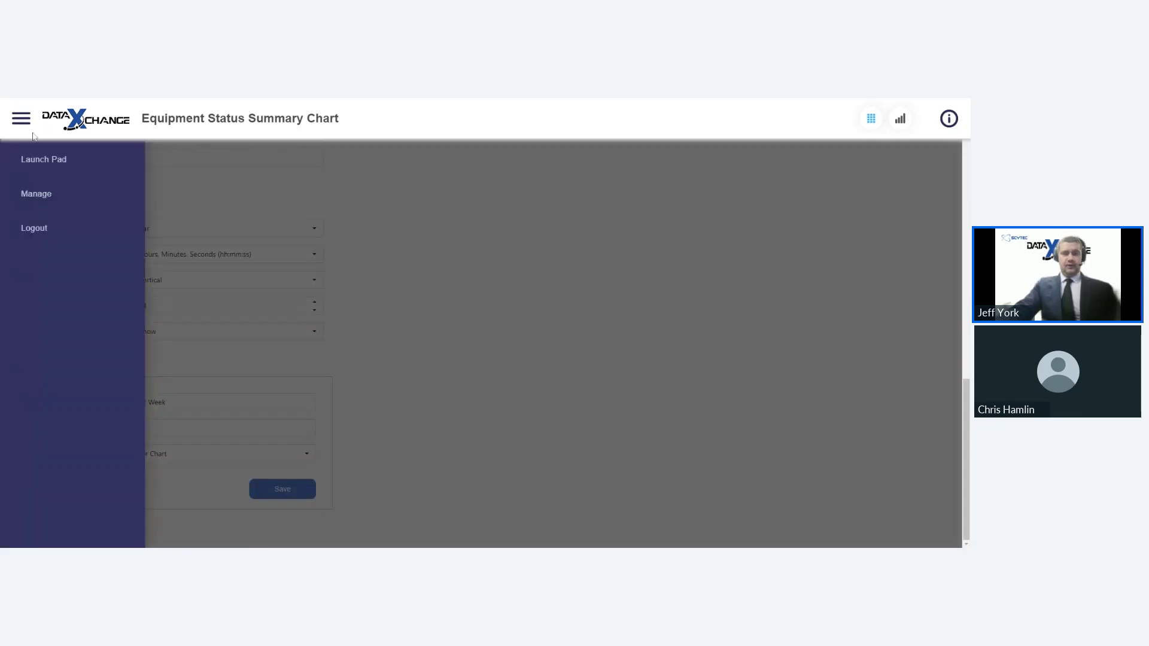
pyautogui.click(44, 159)
pyautogui.scroll(-2, 299, 274)
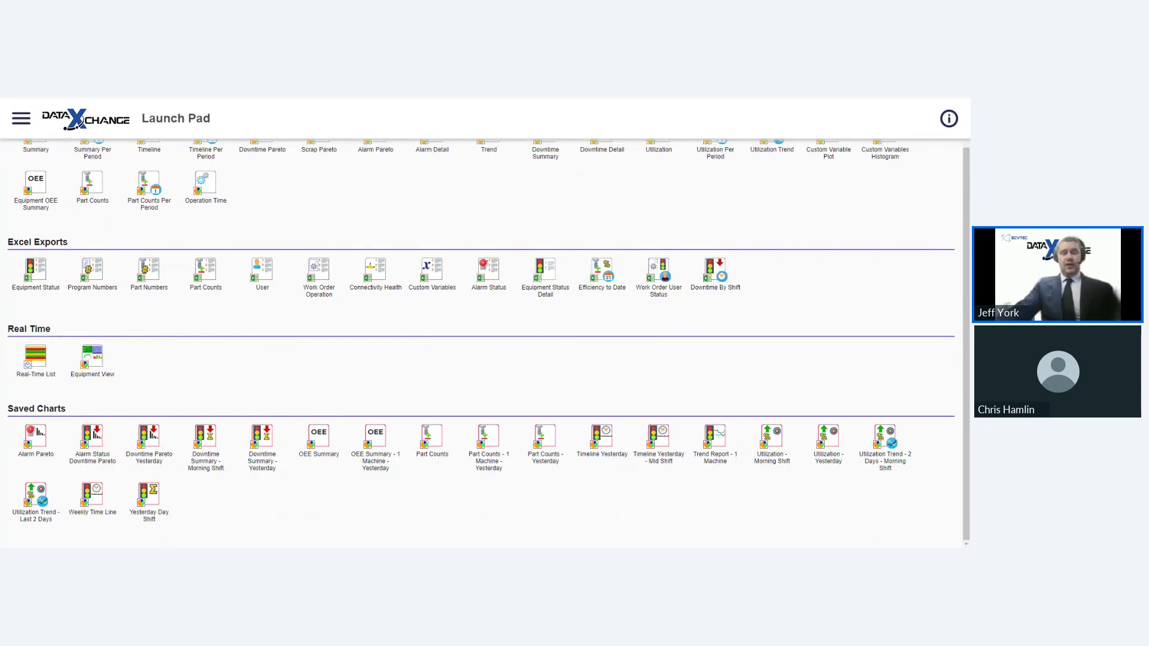
pyautogui.click(146, 492)
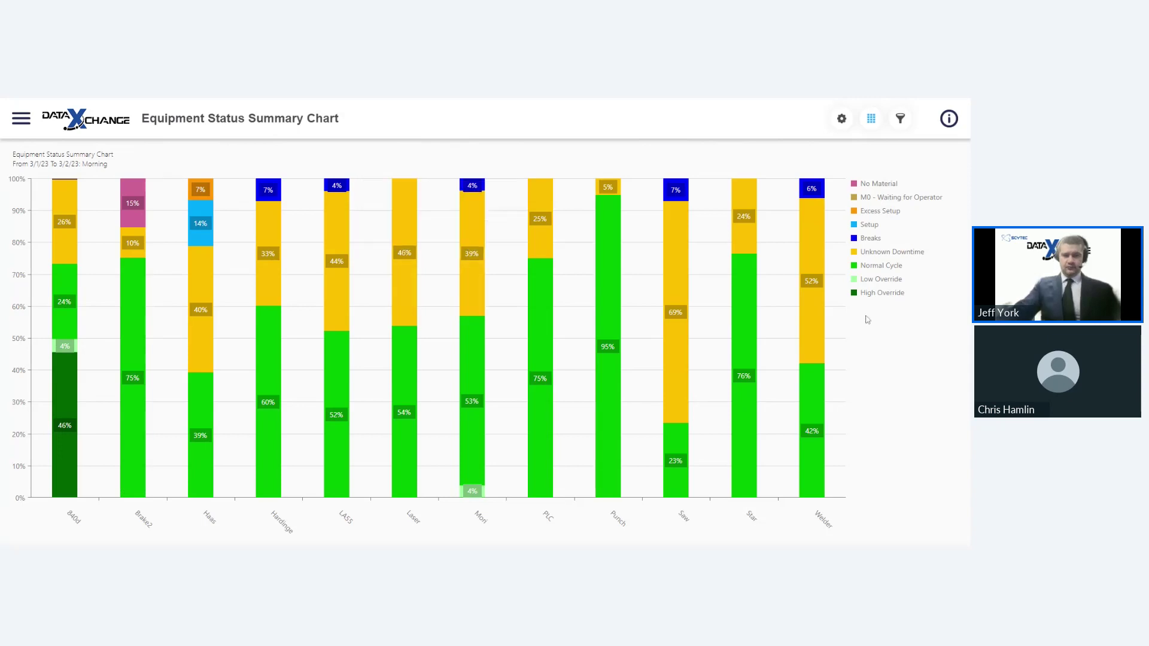
pyautogui.moveTo(828, 185)
pyautogui.click(900, 118)
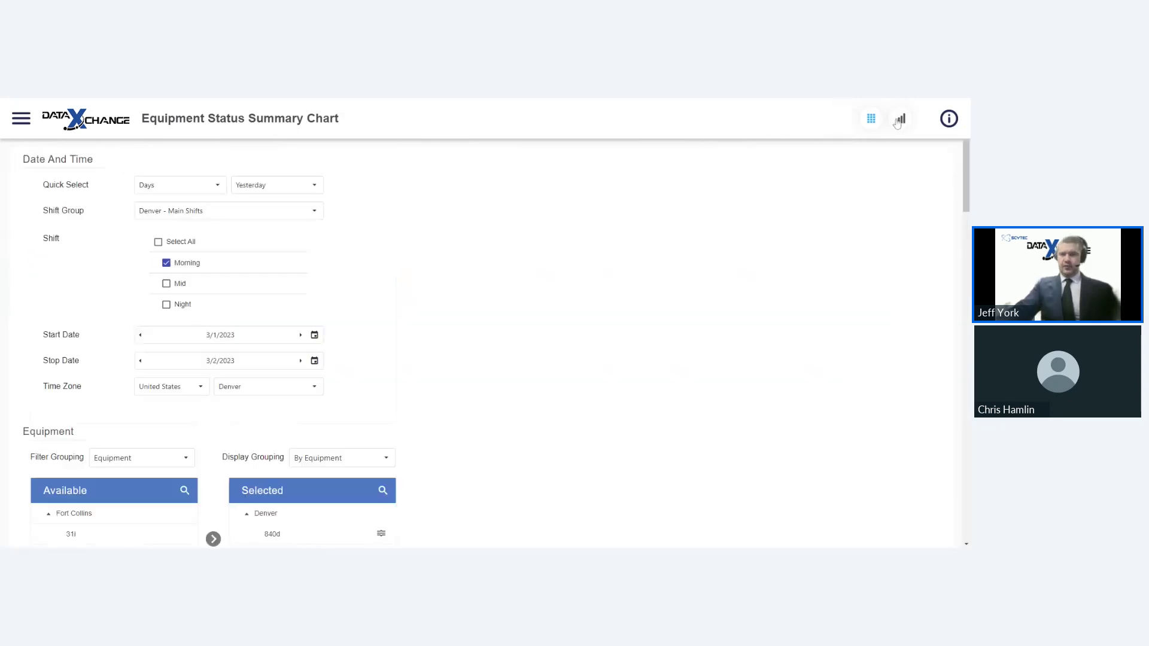
pyautogui.scroll(-20, 561, 247)
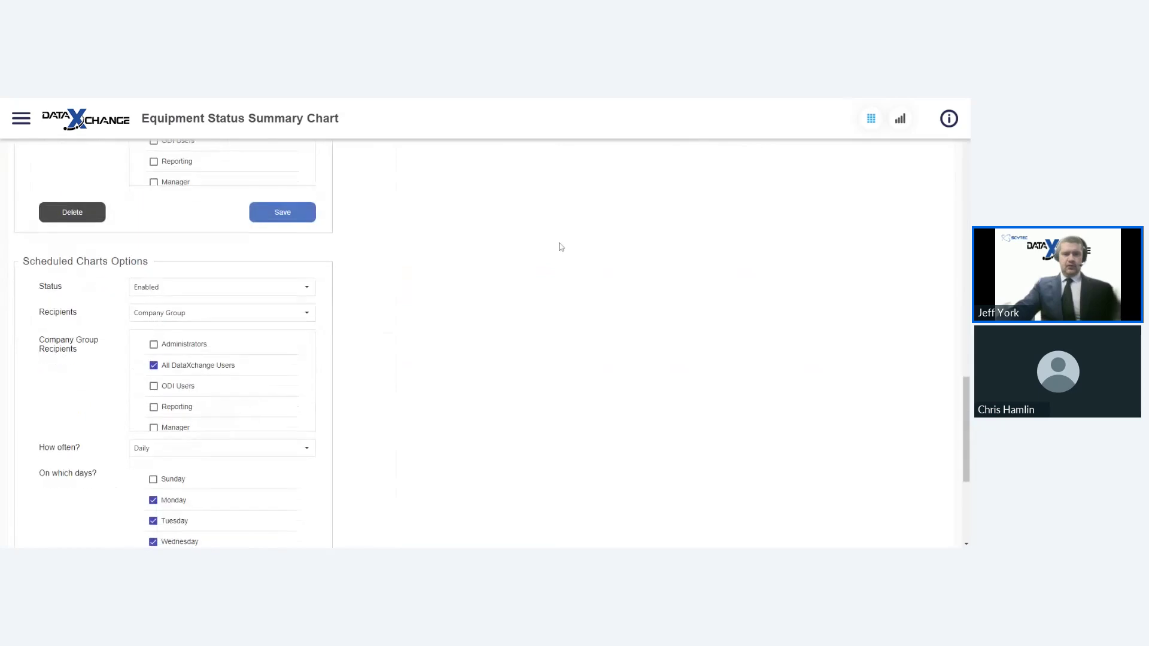
pyautogui.scroll(-2, 560, 247)
pyautogui.scroll(3, 560, 243)
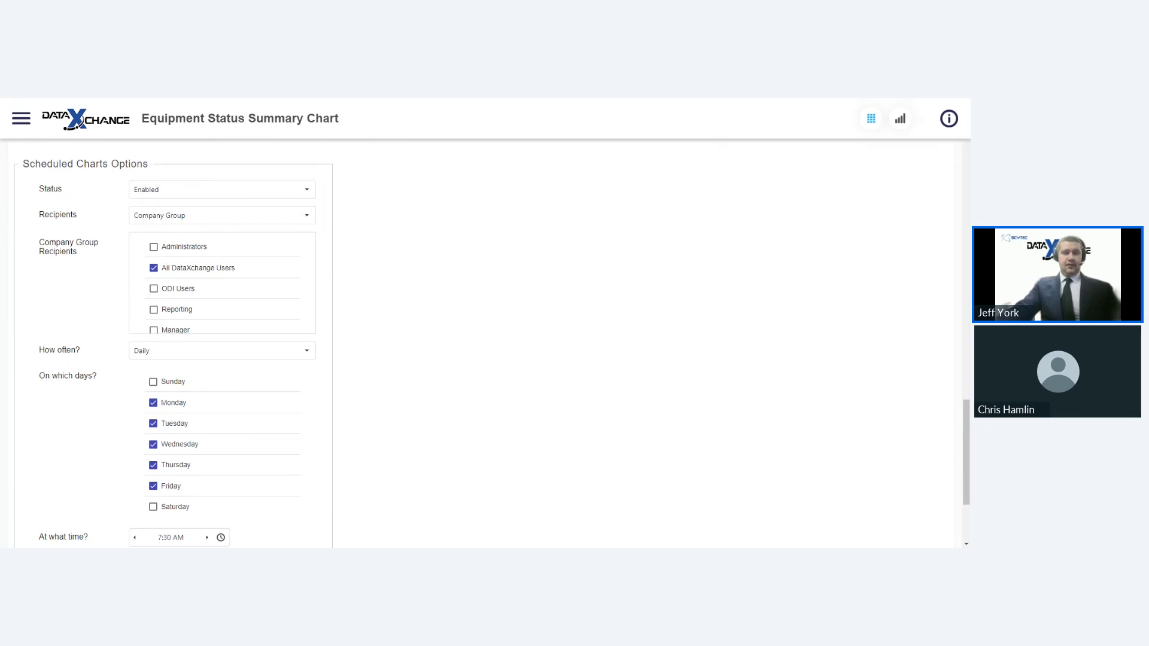
pyautogui.click(222, 221)
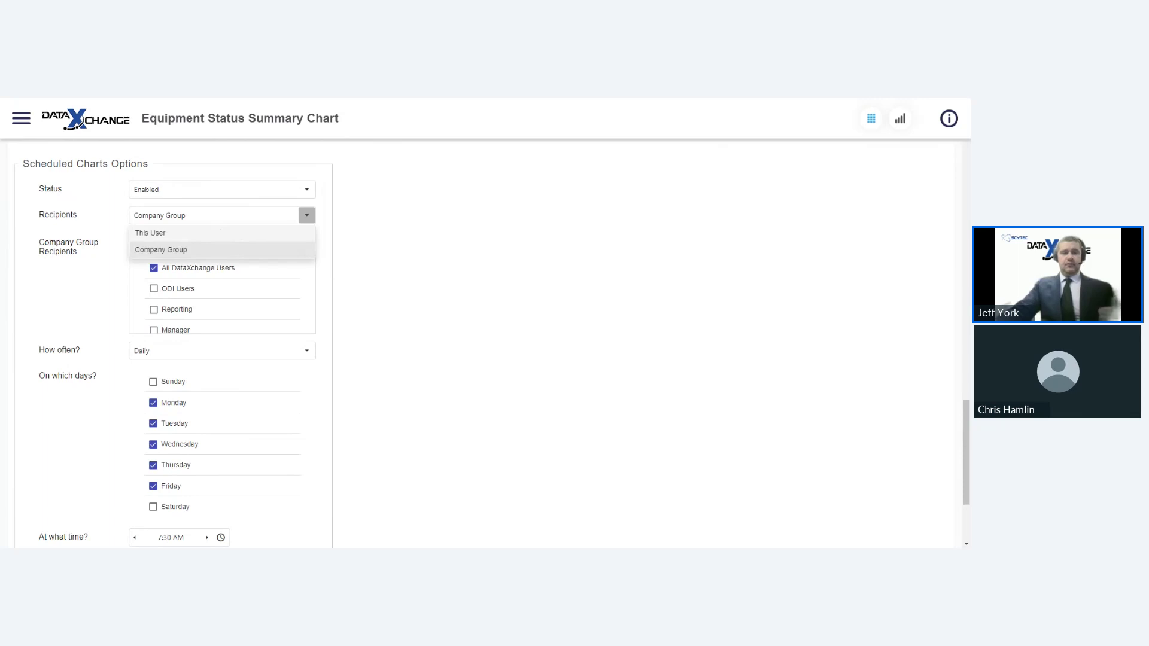
pyautogui.click(217, 233)
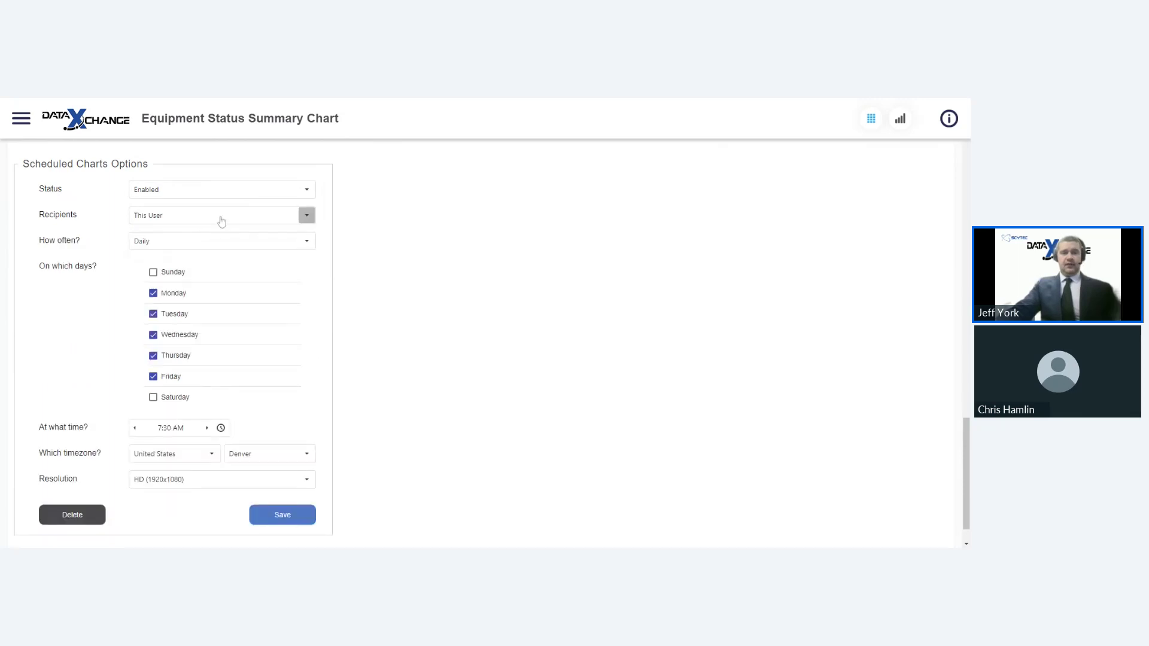
pyautogui.click(222, 220)
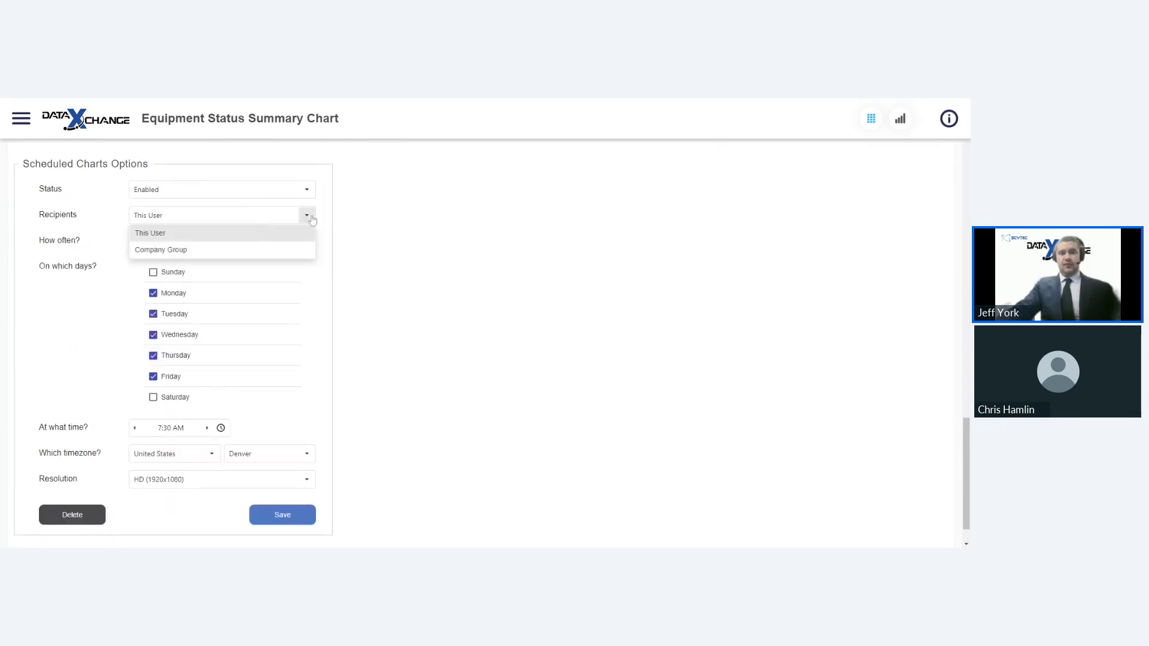
pyautogui.click(237, 252)
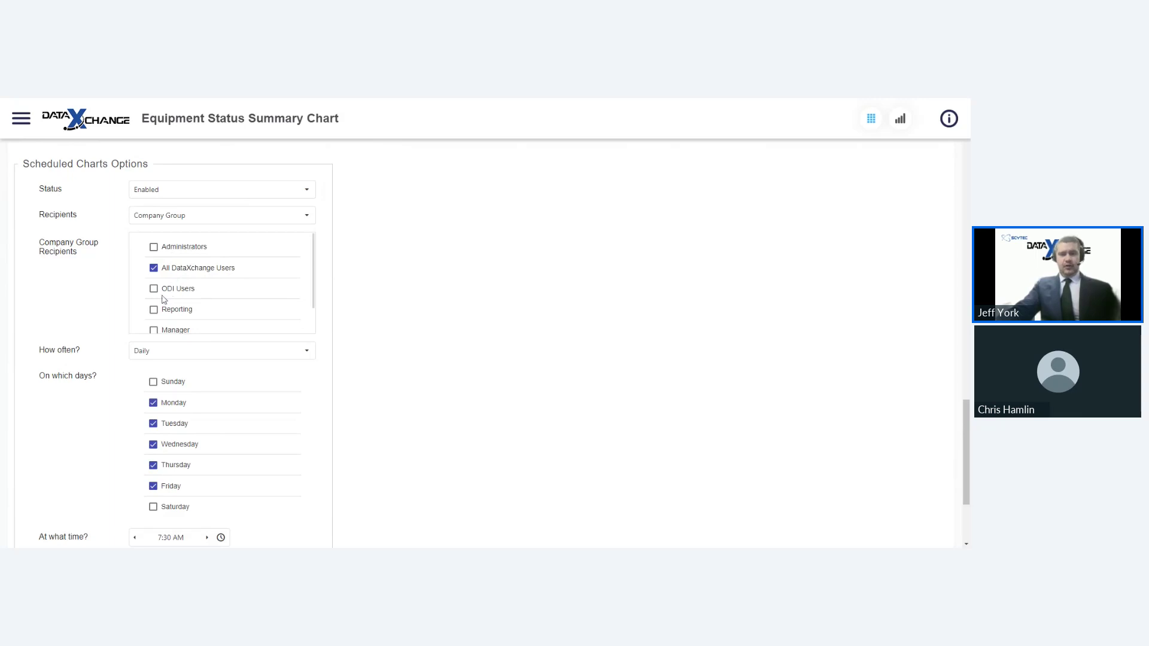
pyautogui.scroll(-1, 198, 298)
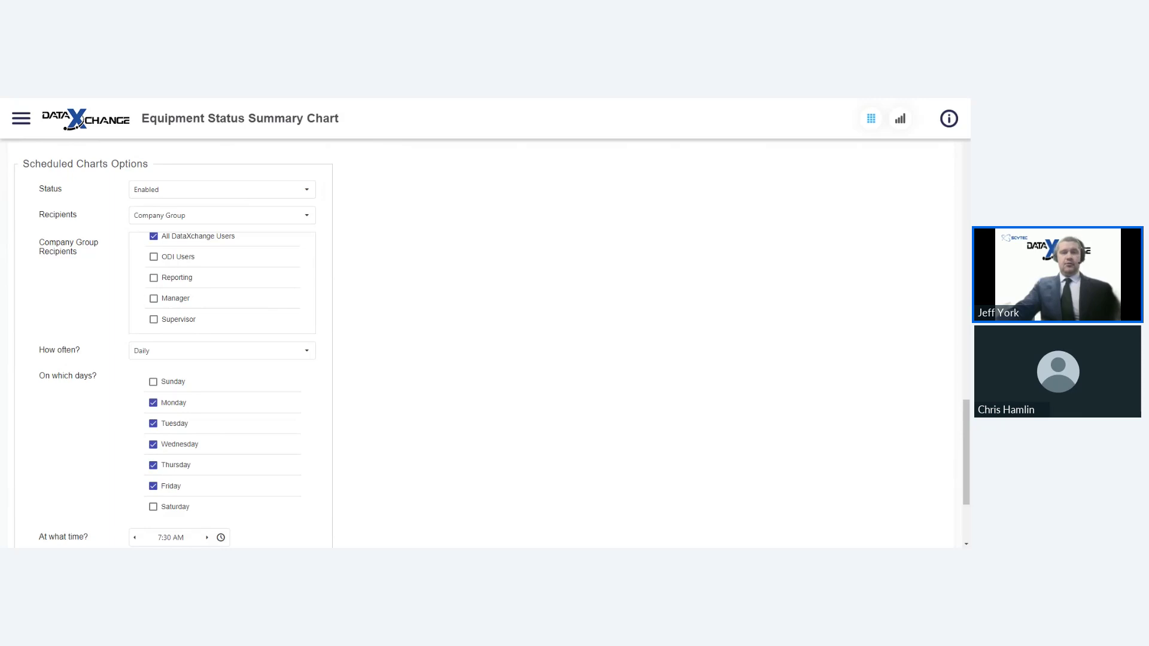
pyautogui.scroll(-1, 367, 318)
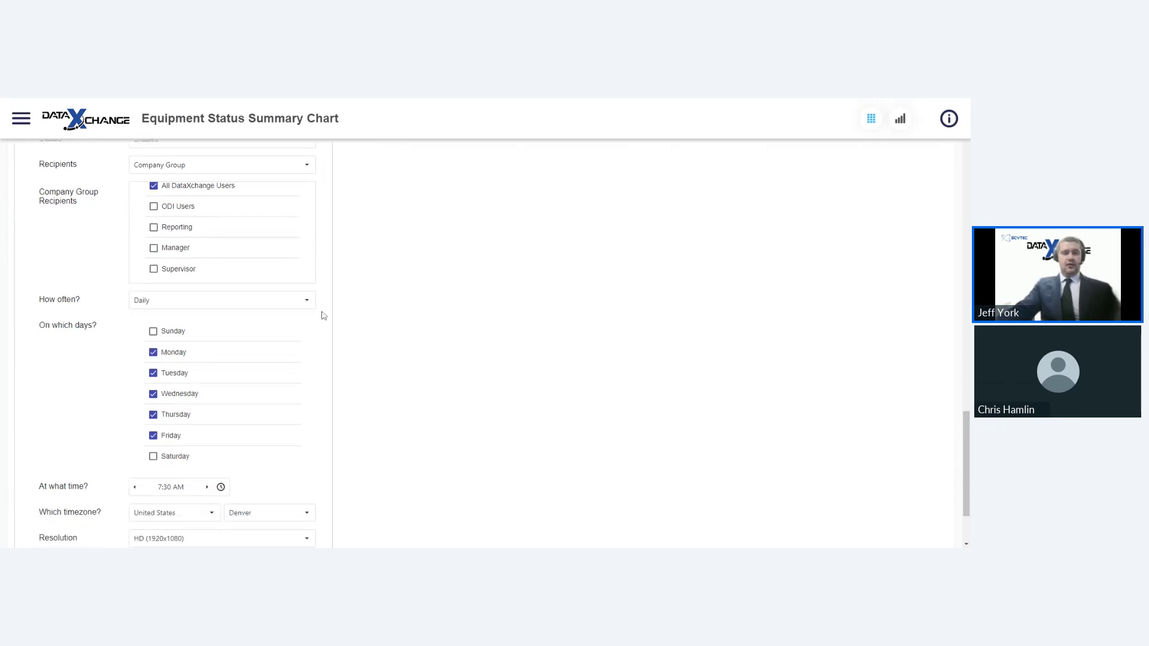
pyautogui.click(275, 307)
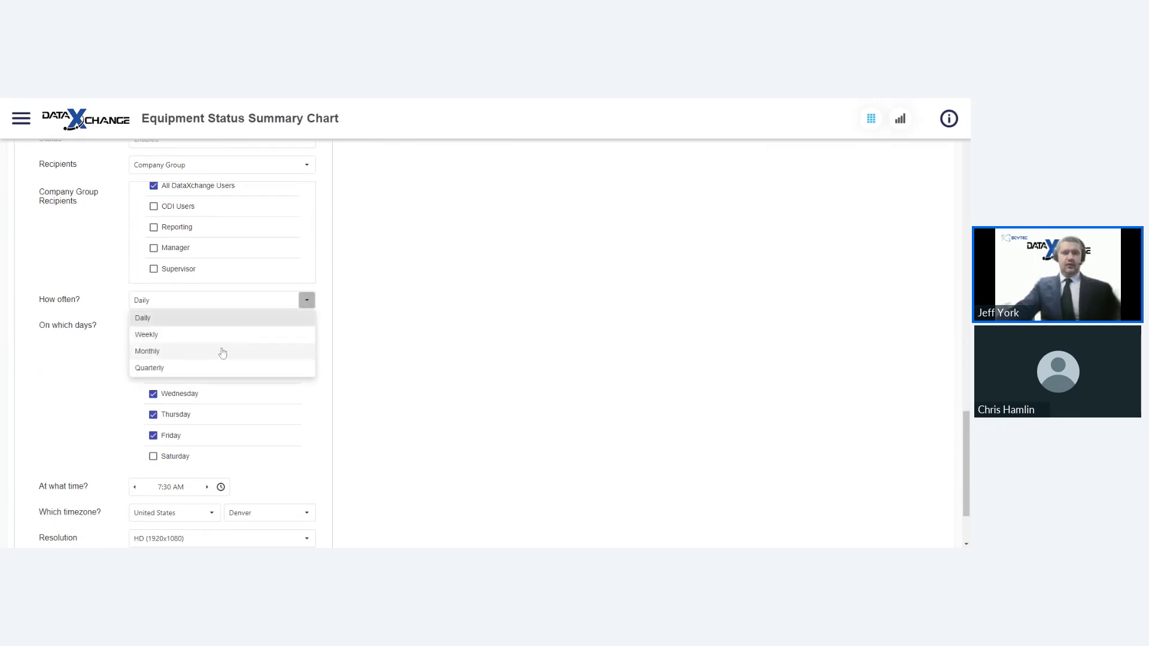
pyautogui.click(207, 318)
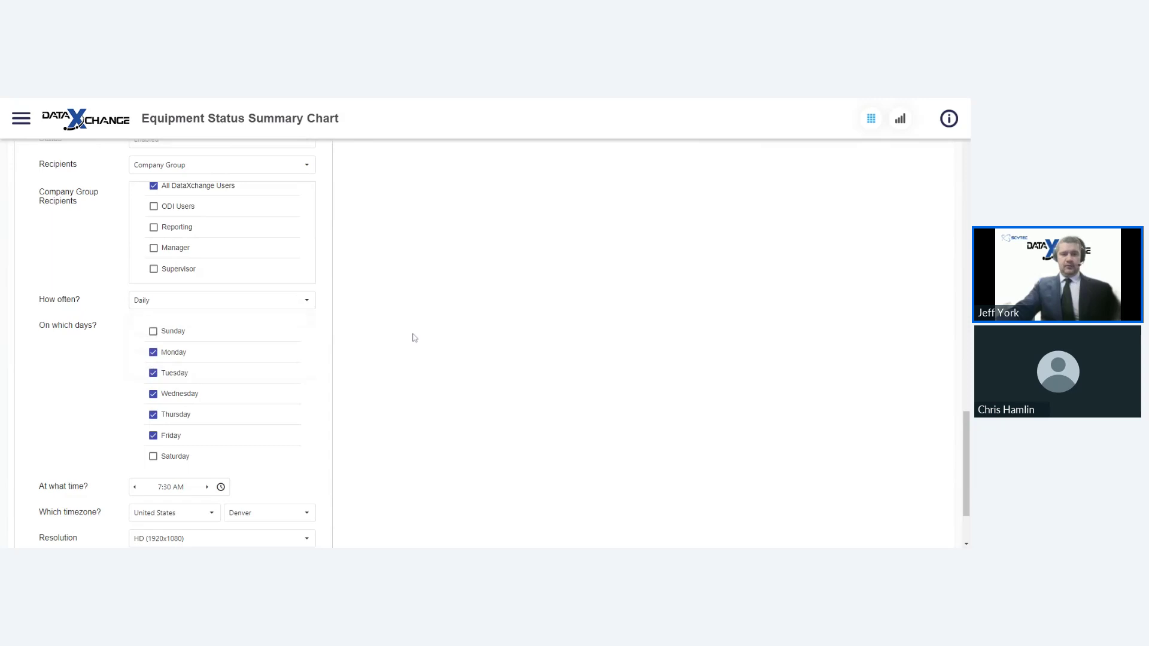
pyautogui.scroll(-1, 411, 337)
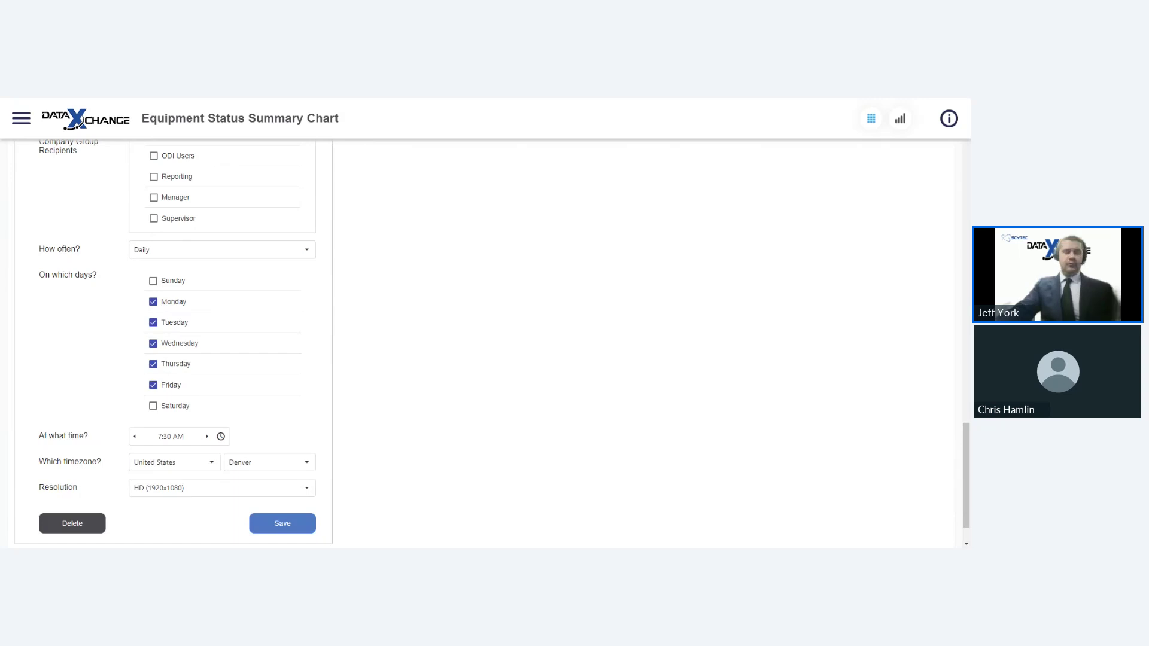
pyautogui.scroll(-1, 414, 354)
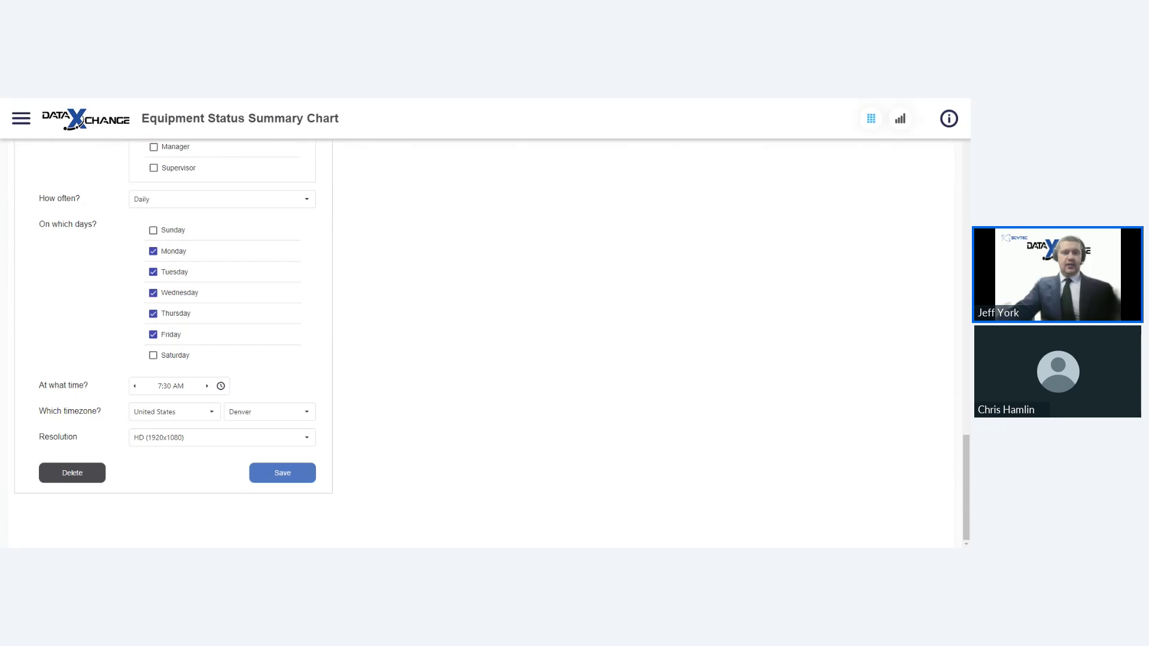
# Keep HD (1920x1080) resolution and save the weekday 7:30 AM scheduled chart delivery.
pyautogui.click(223, 437)
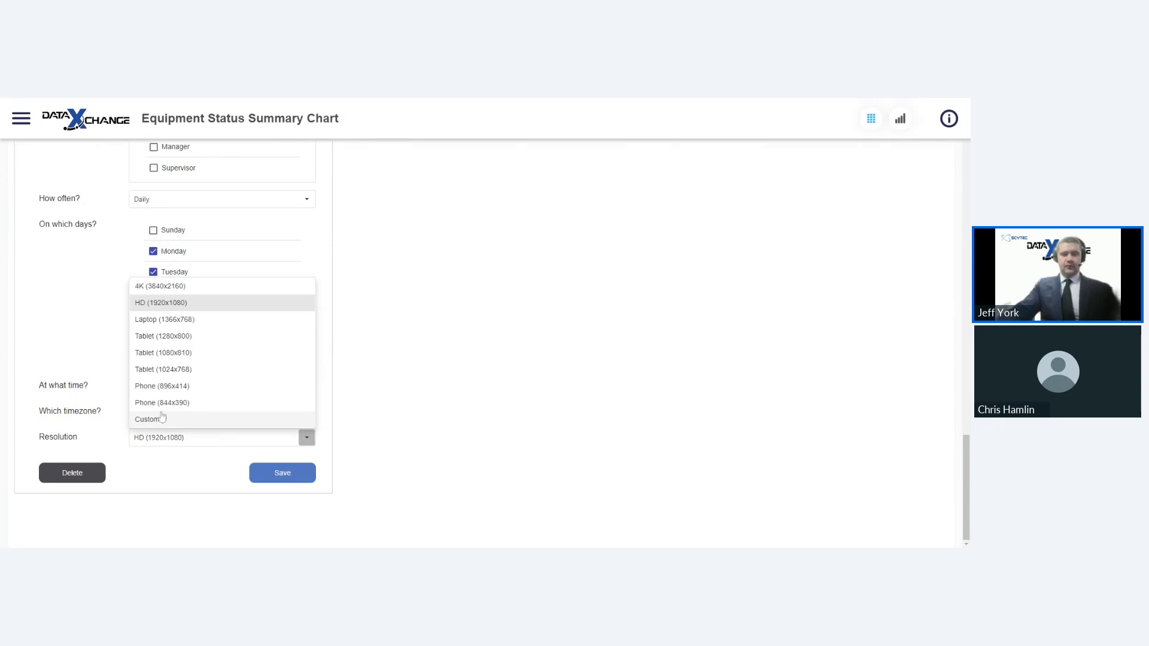
pyautogui.click(400, 390)
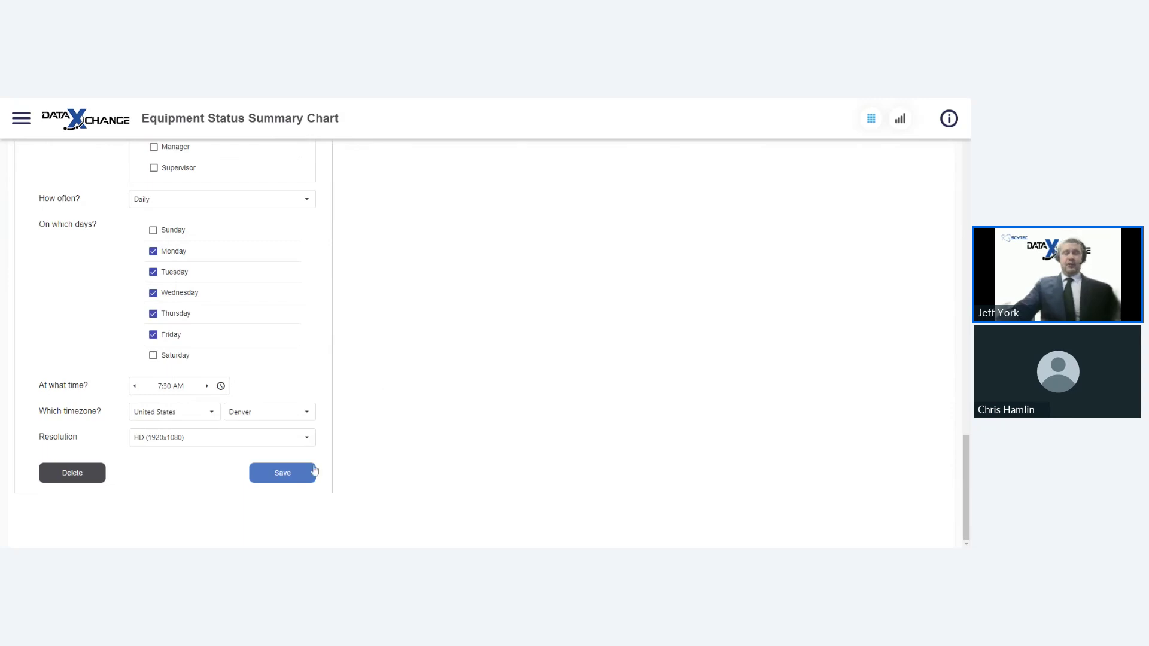
pyautogui.click(289, 479)
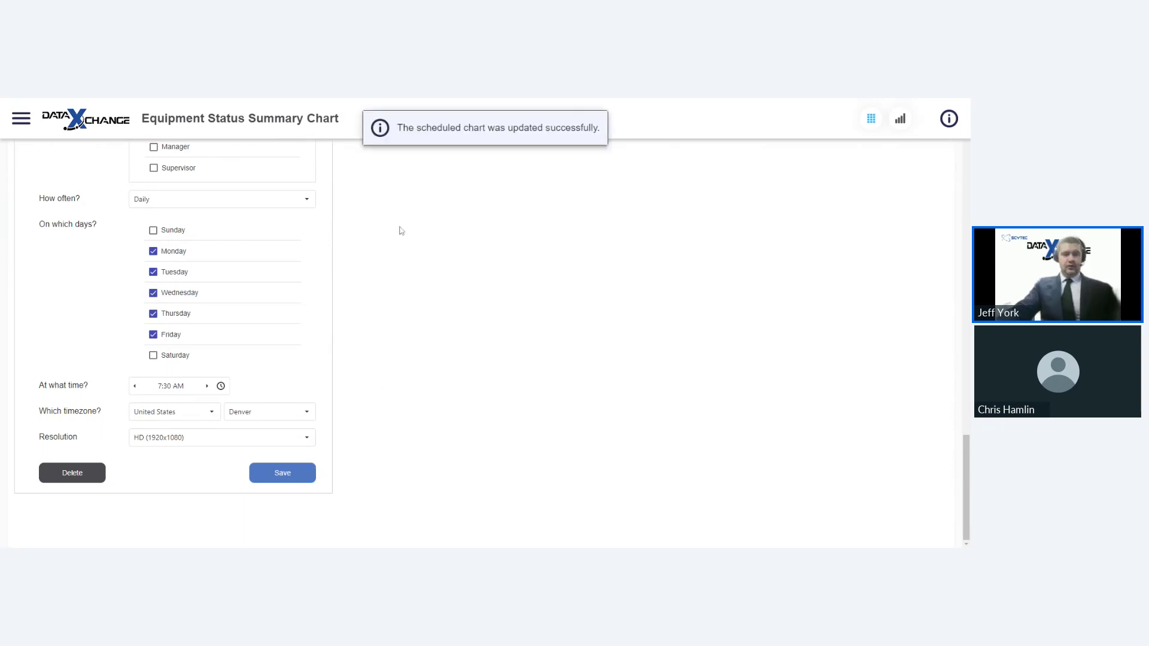
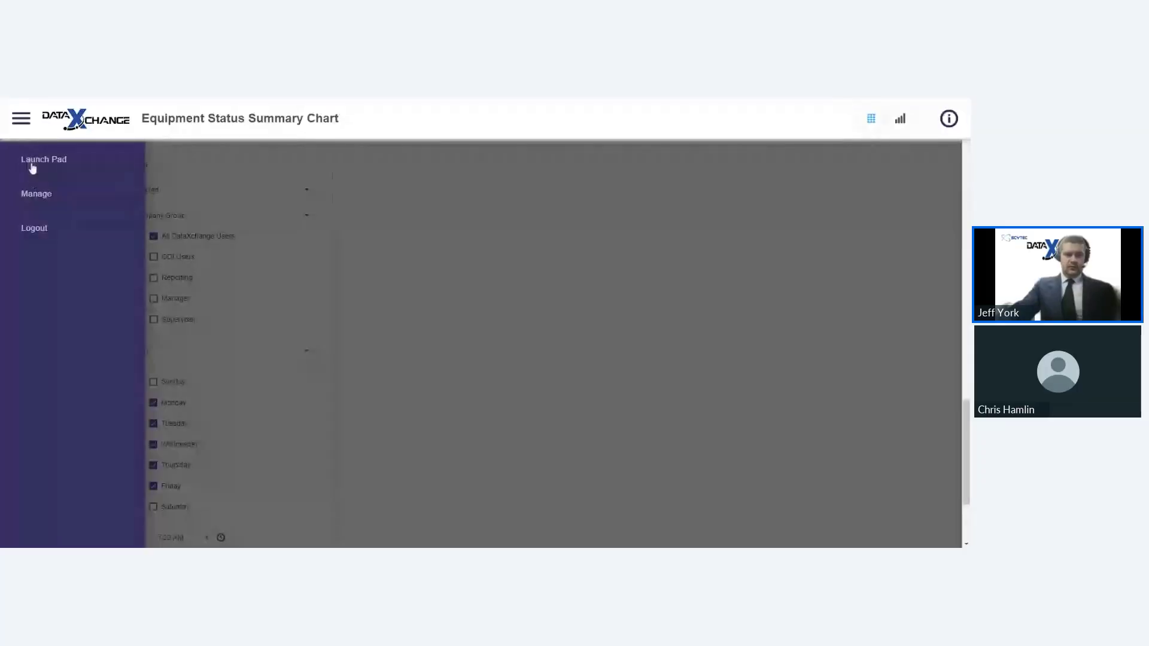
# Go to the Launch Pad and open the Equipment Status Excel export form.
pyautogui.click(32, 166)
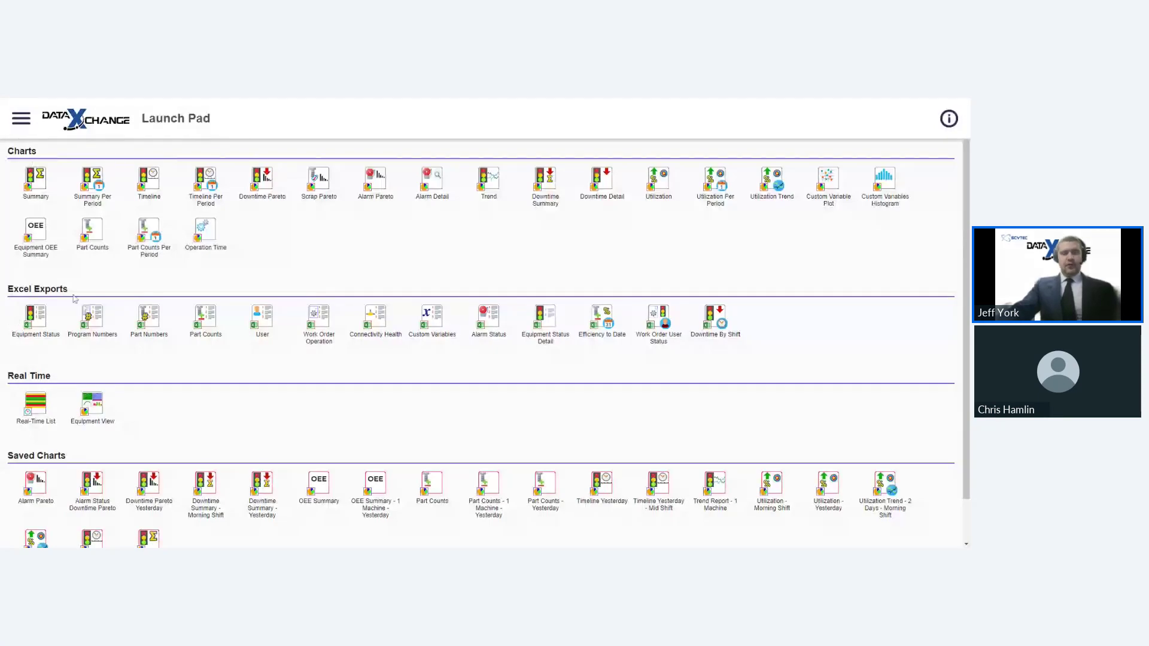
pyautogui.click(36, 317)
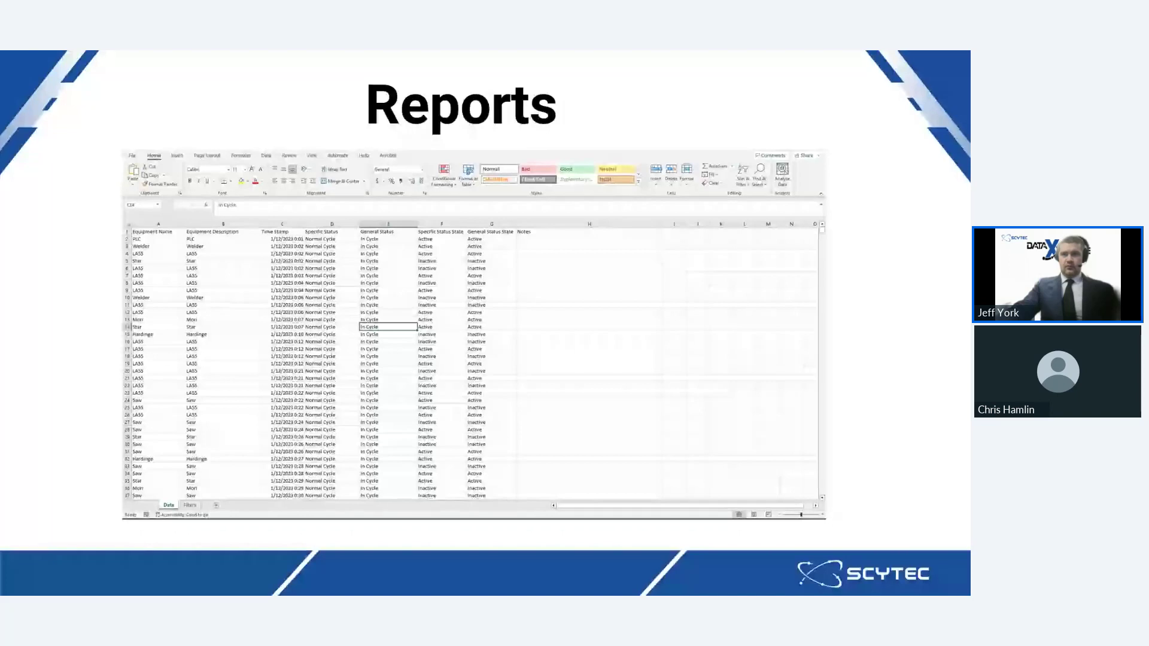
# Advance the slideshow from the Reports slide to the Upcoming Webinars slide.
pyautogui.click(29, 590)
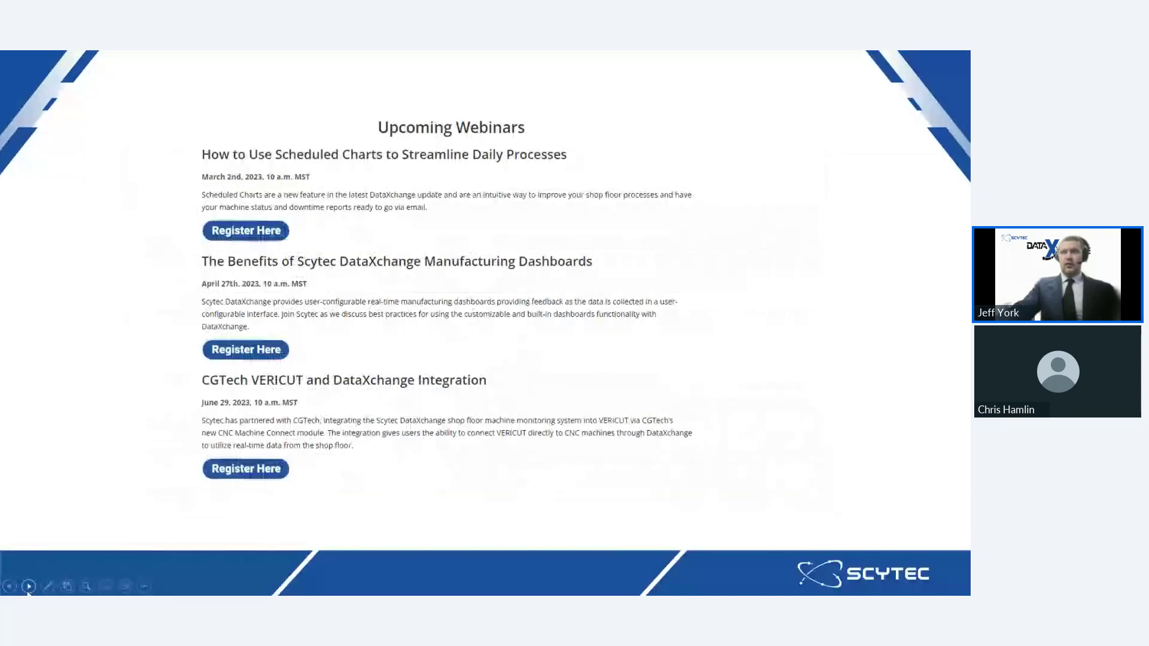